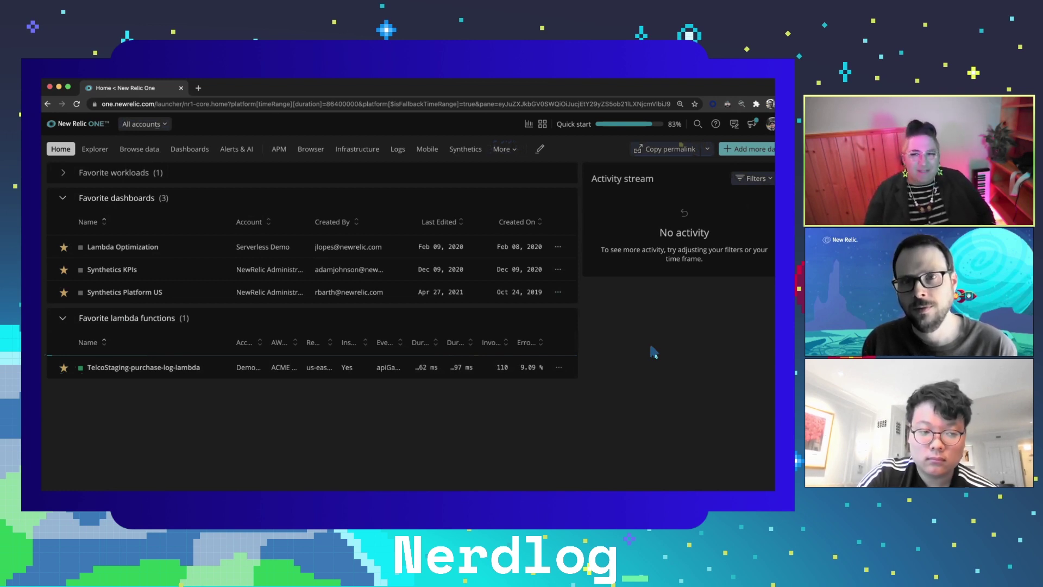
- Open Errors Inbox and look through the unresolved error groups of the Acme Telco - CX (US Team) workload
left_click(513, 153)
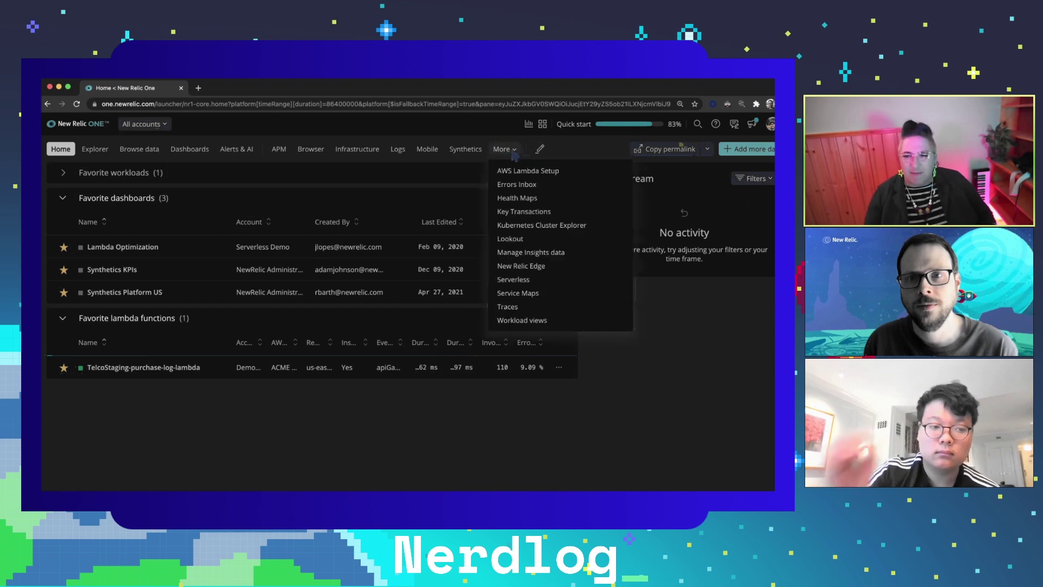
left_click(519, 184)
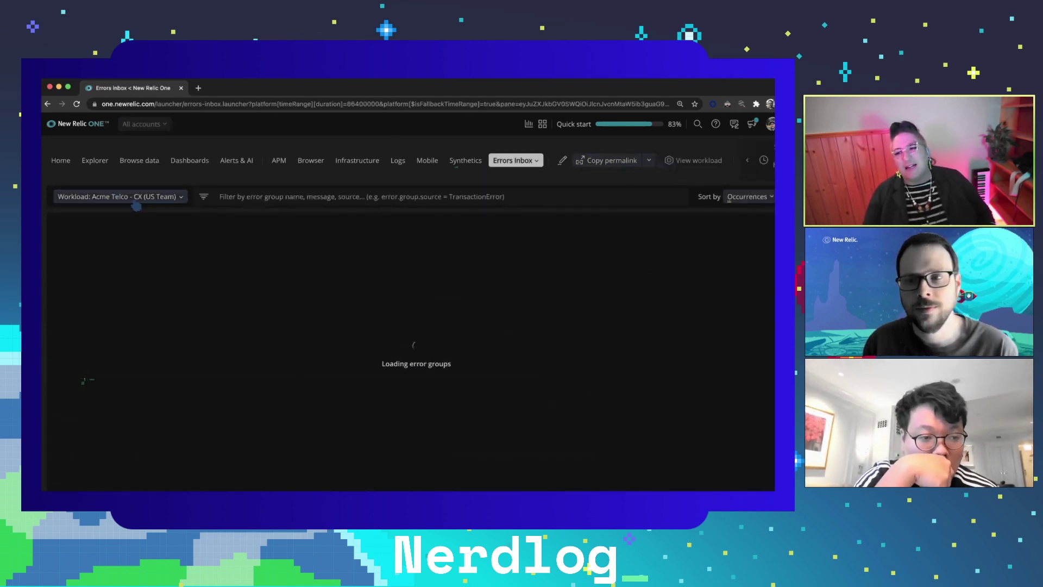
mouse_move(214, 160)
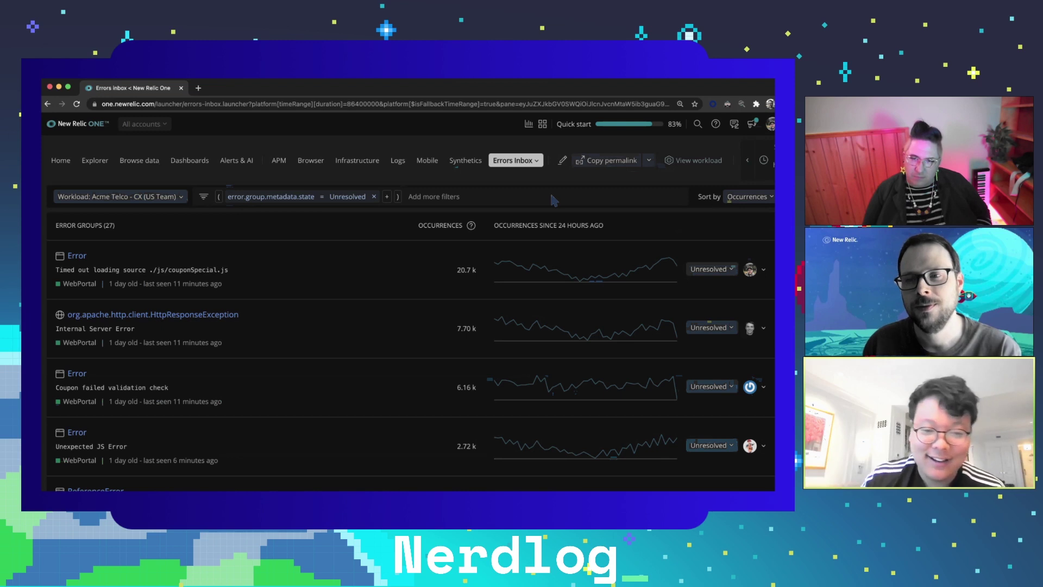
scroll(601, 322, "down", 3)
scroll(601, 321, "down", 1)
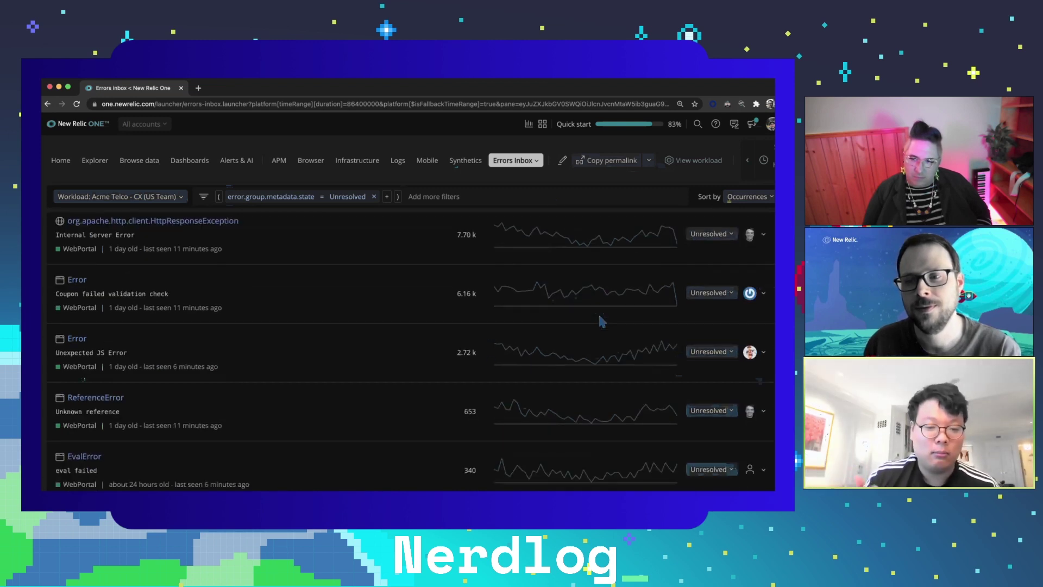
scroll(601, 322, "up", 4)
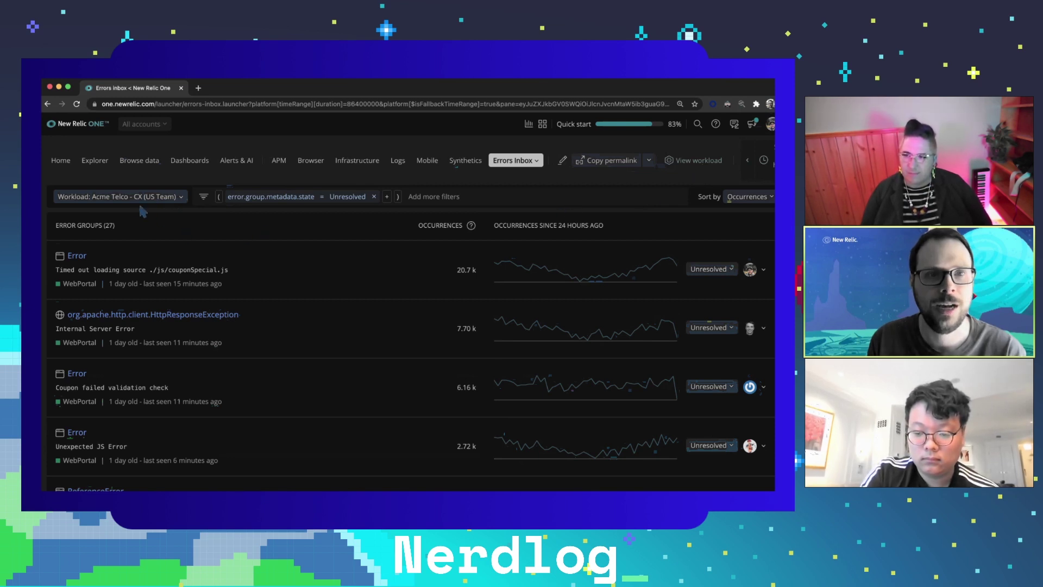
- Open the Acme Telco - CX (US Team) workload and examine the health of its entities, including hosts, monitors, services, and browser and mobile applications
left_click(703, 163)
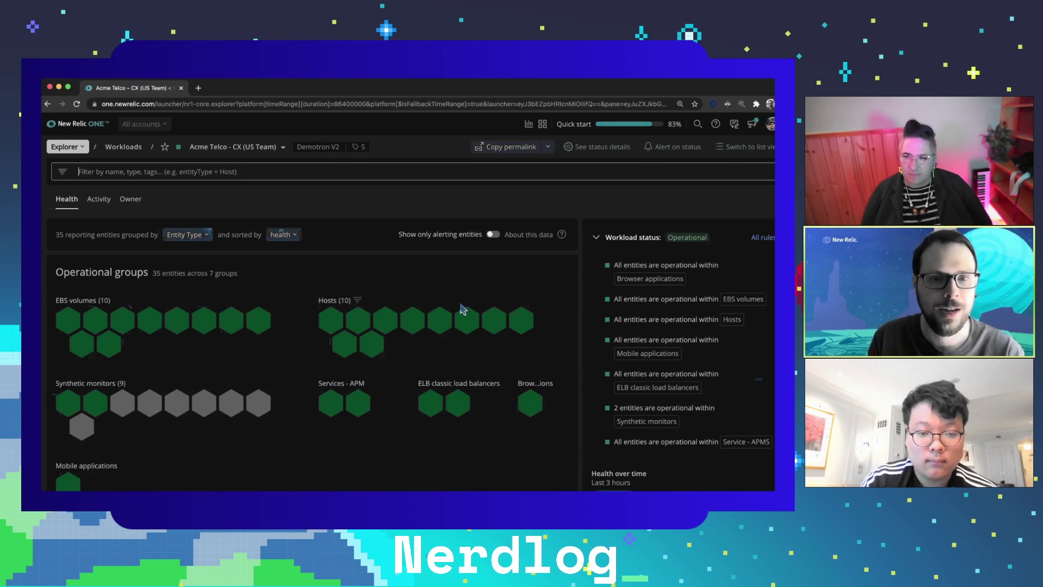
scroll(252, 336, "down", 1)
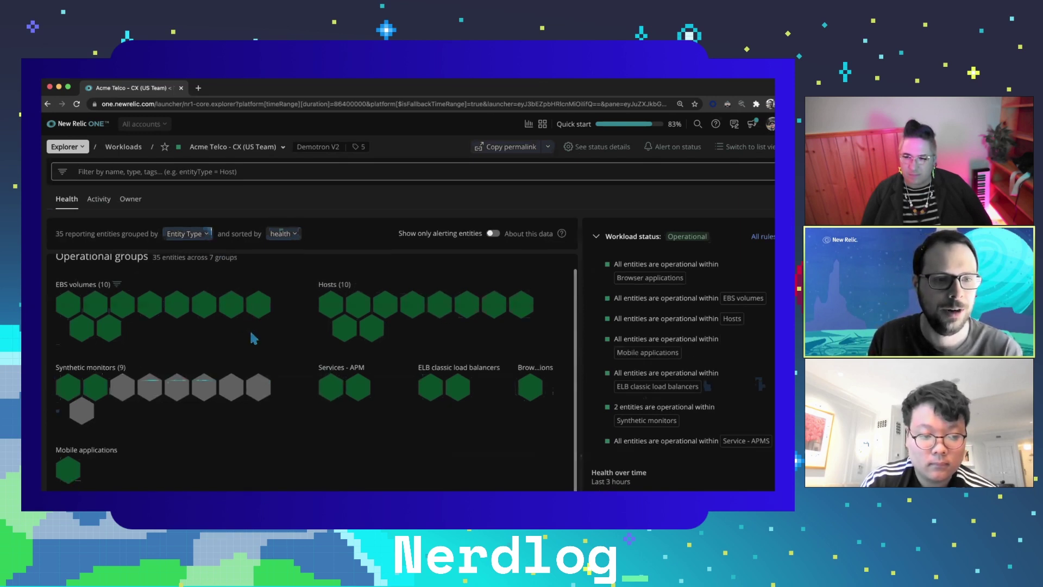
scroll(205, 330, "up", 1)
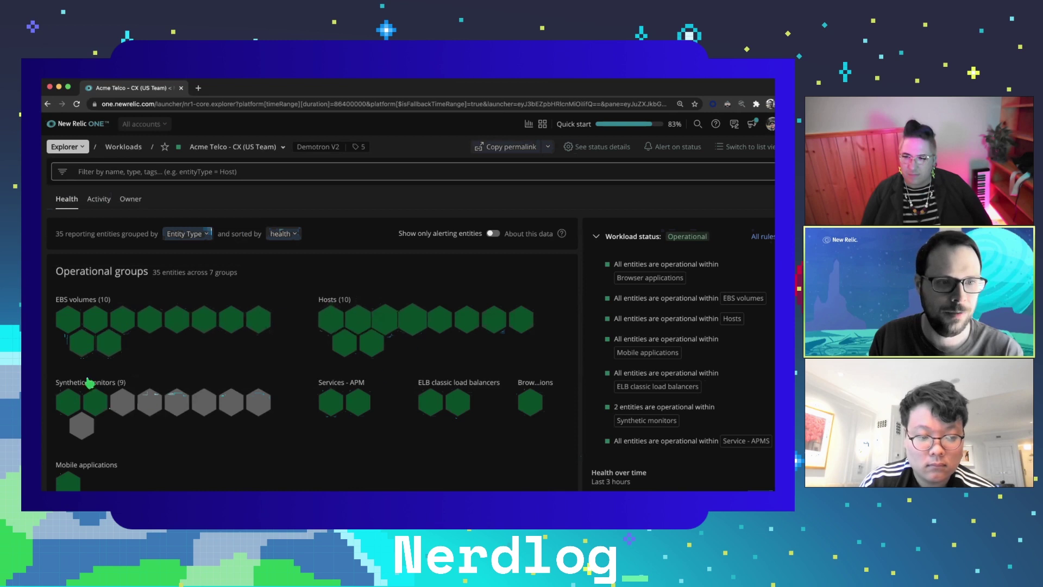
mouse_move(65, 328)
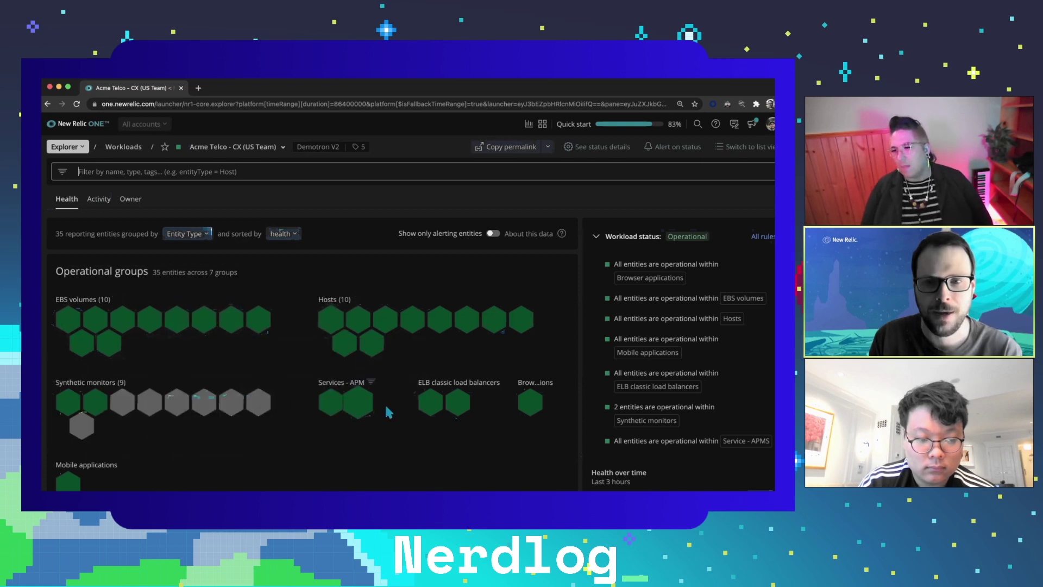
mouse_move(356, 414)
mouse_move(532, 410)
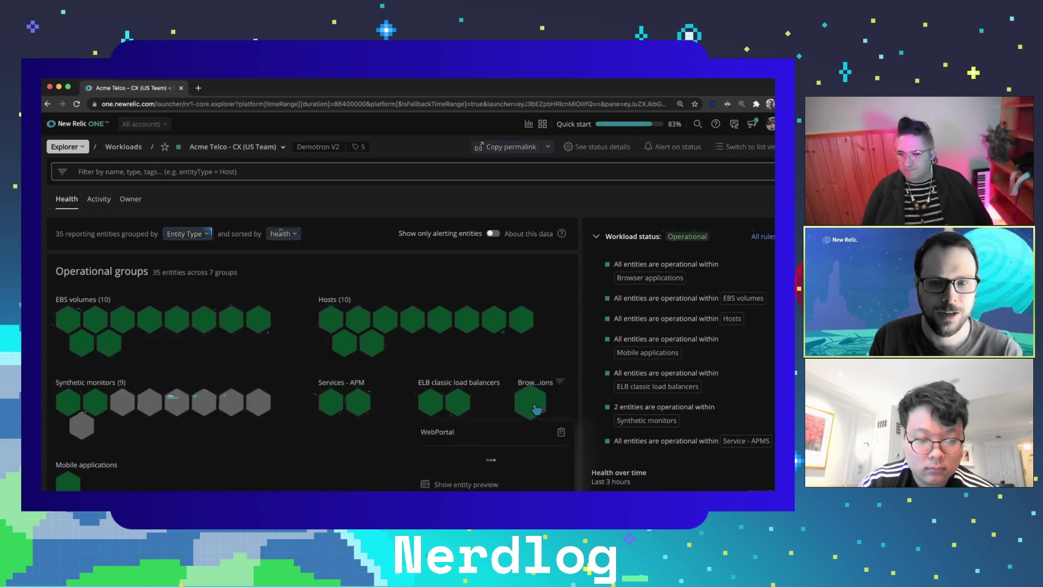
mouse_move(68, 480)
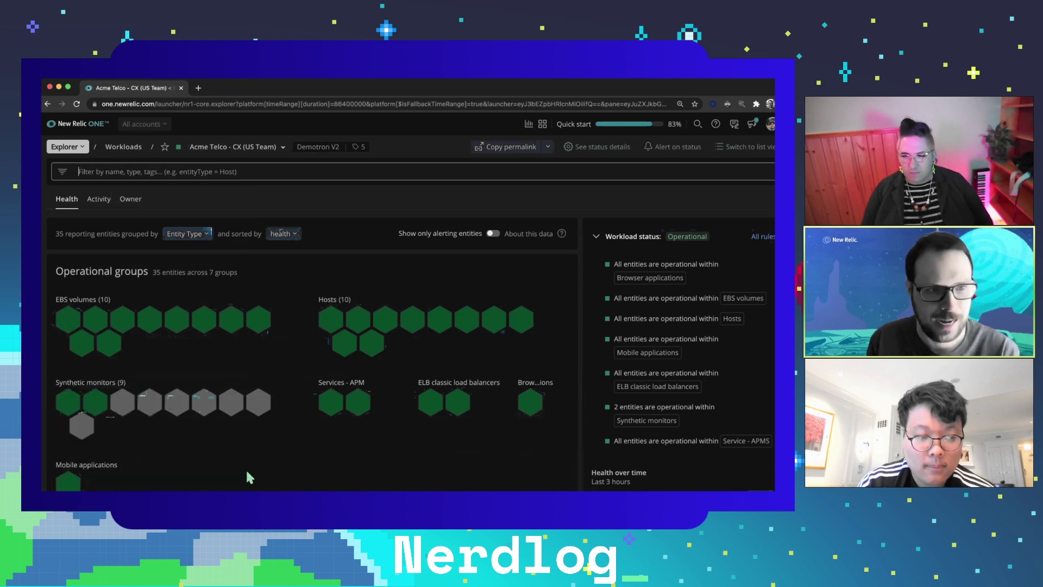
scroll(247, 471, "down", 1)
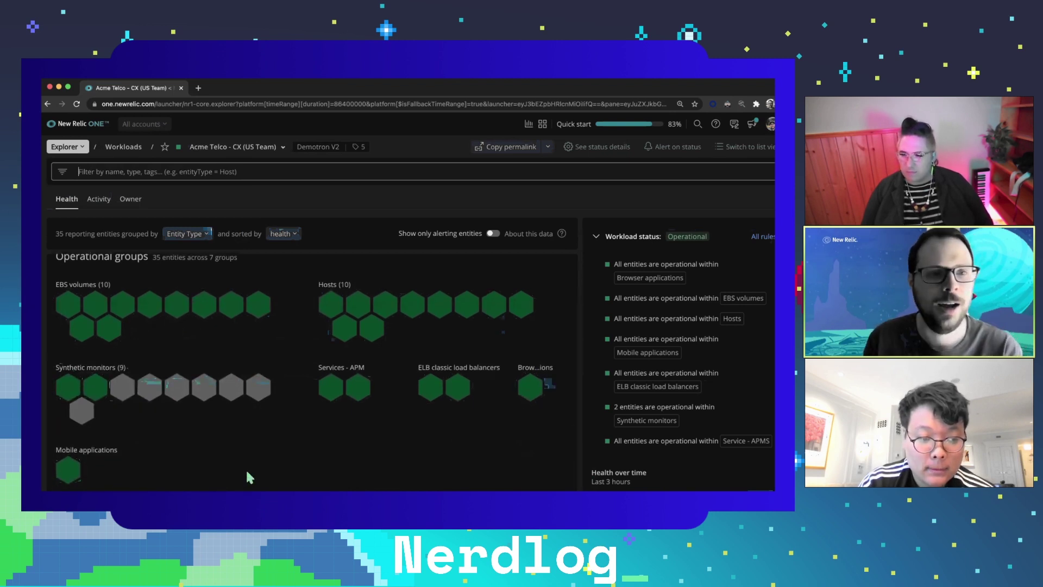
scroll(250, 477, "up", 1)
- Show the workload's activity and look through the metric charts for EBS volumes, hosts, synthetic monitors and load balancers
left_click(100, 201)
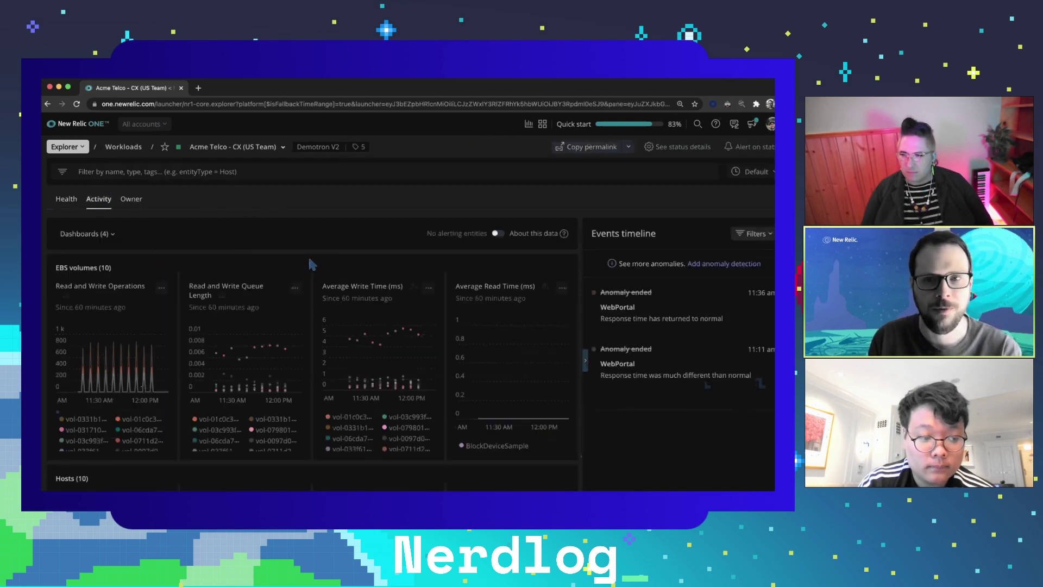
scroll(312, 266, "down", 4)
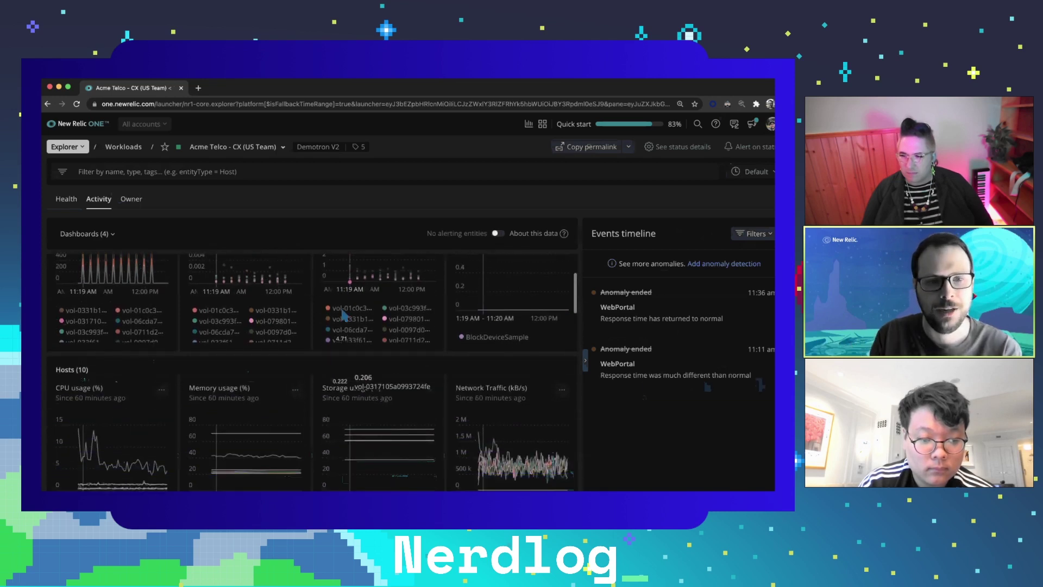
scroll(343, 315, "down", 9)
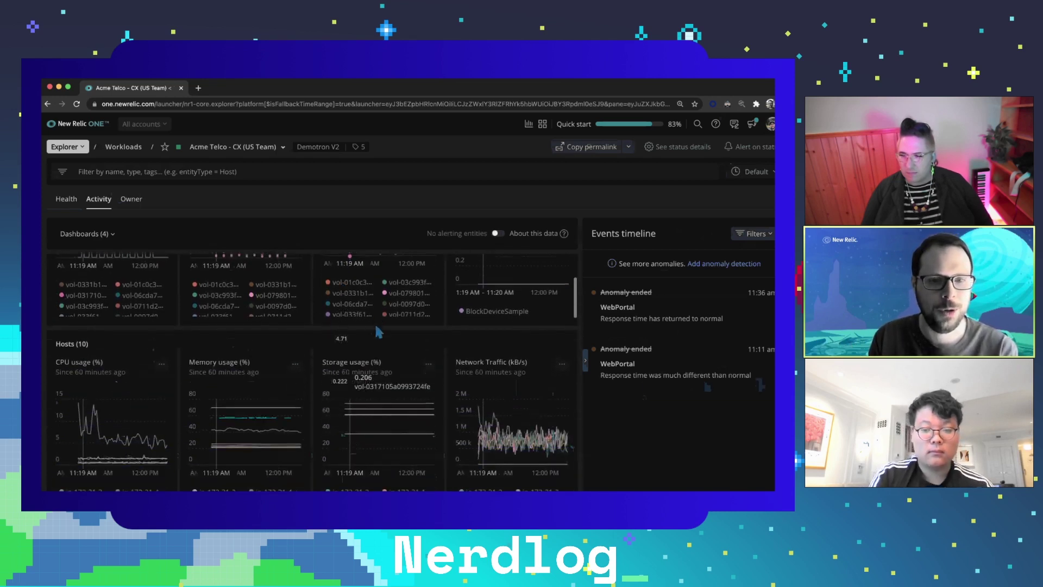
scroll(384, 338, "down", 5)
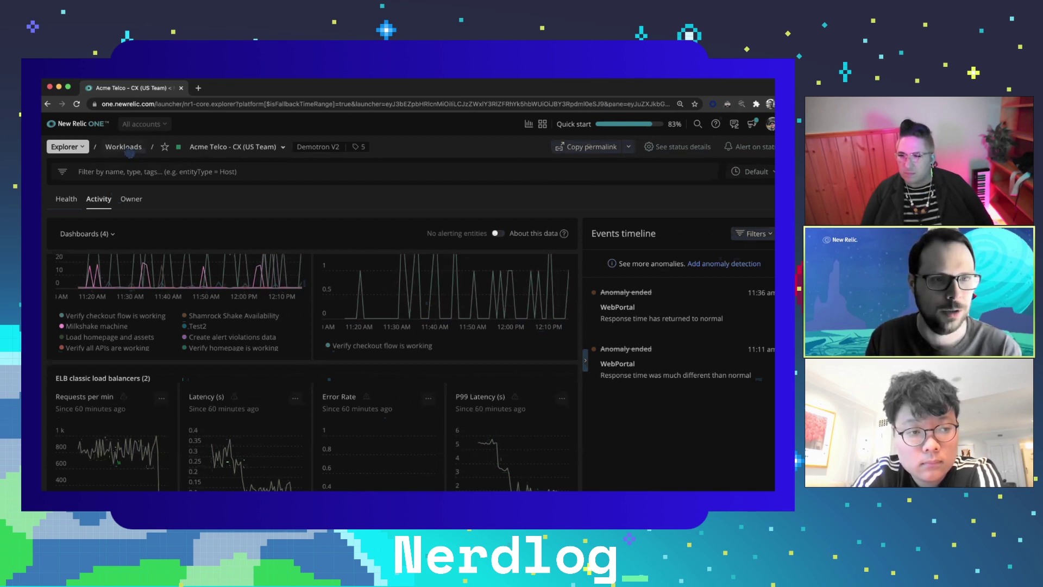
- Return to the list of all workloads and open the Workload views page
left_click(129, 150)
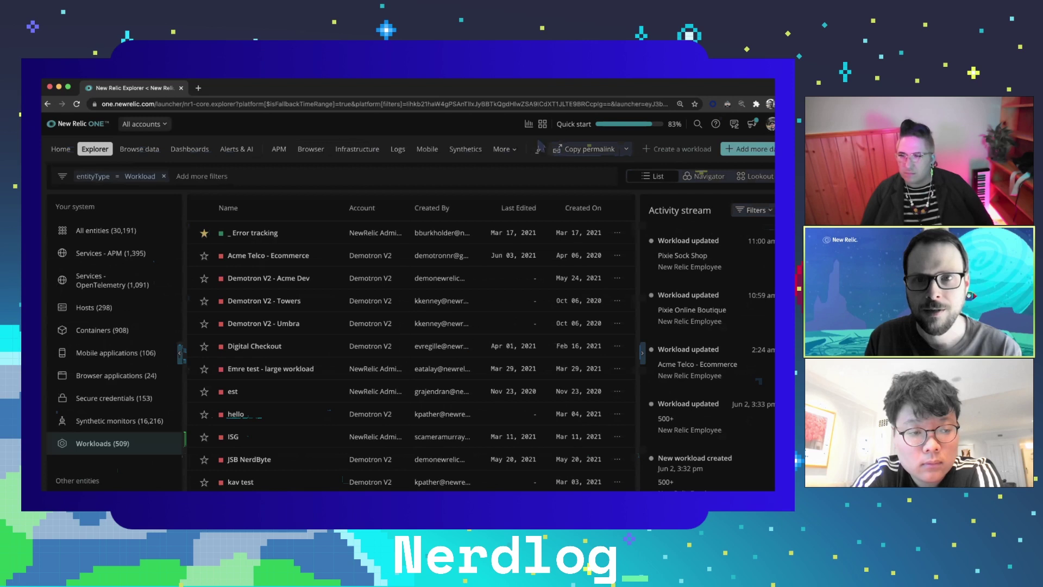
mouse_move(511, 152)
left_click(519, 321)
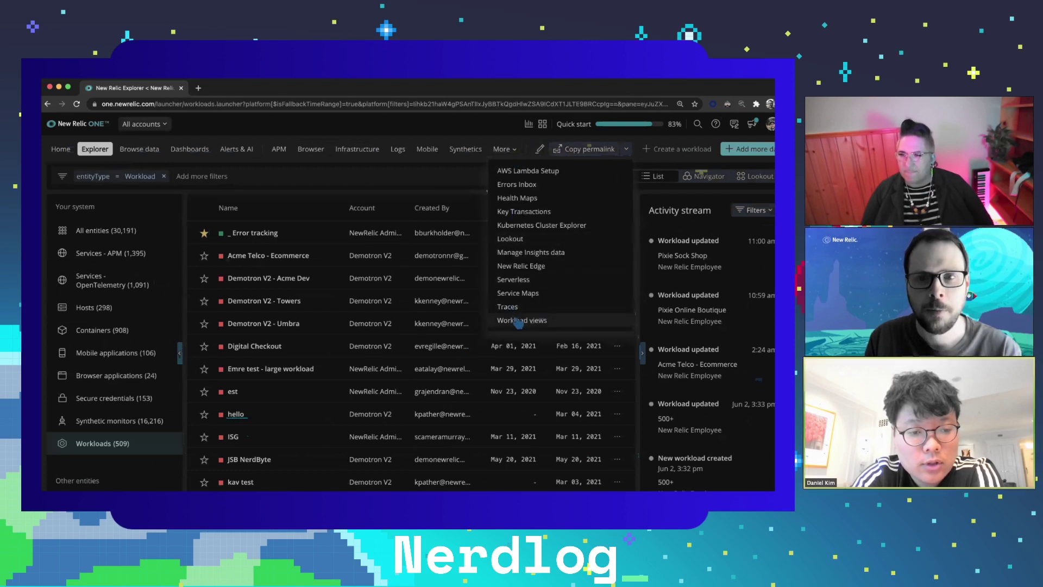
left_click(519, 320)
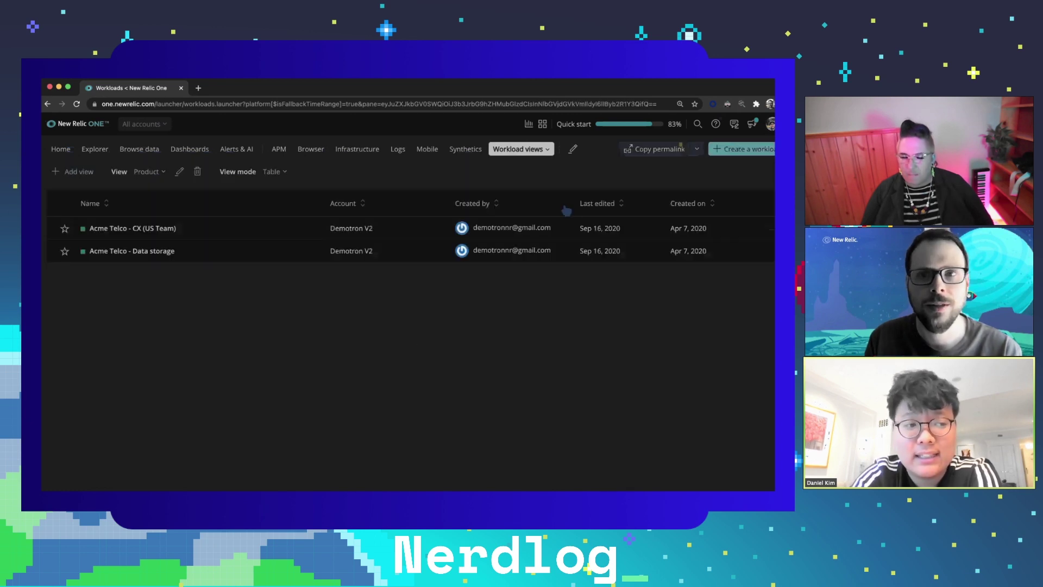
left_click(751, 155)
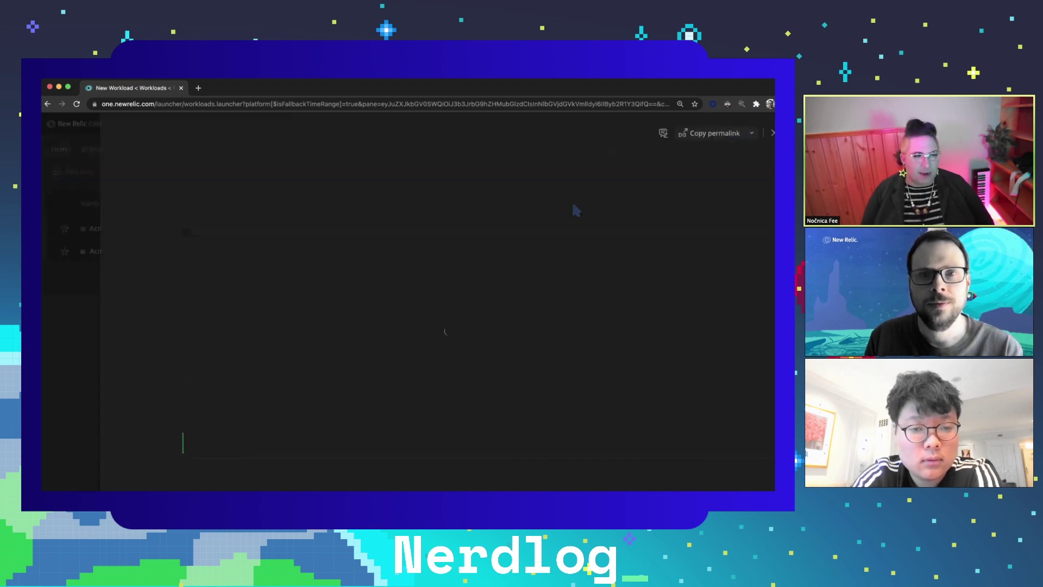
left_click(184, 233)
type("Adam's Dev Workload")
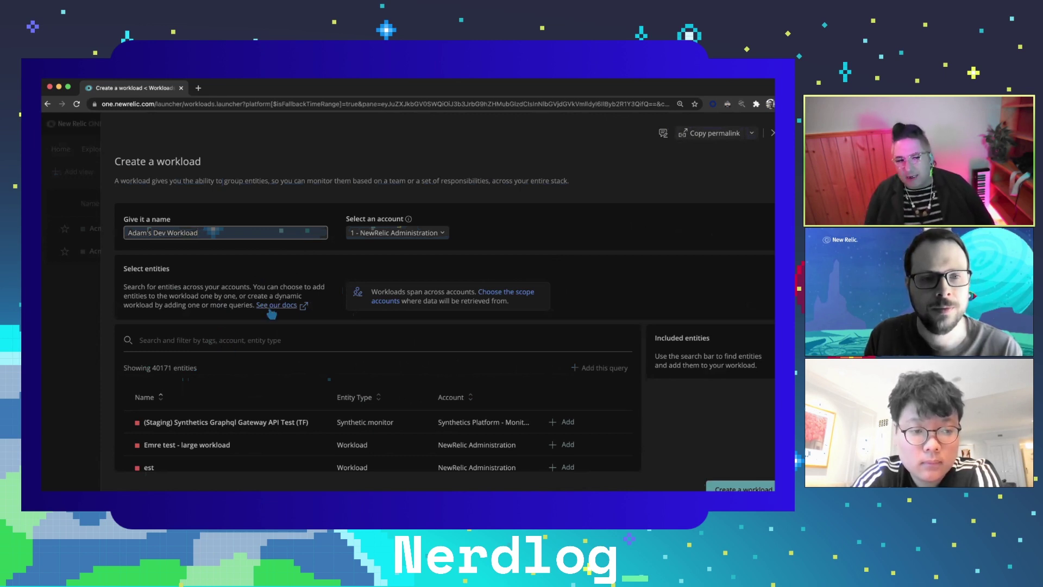
left_click(240, 338)
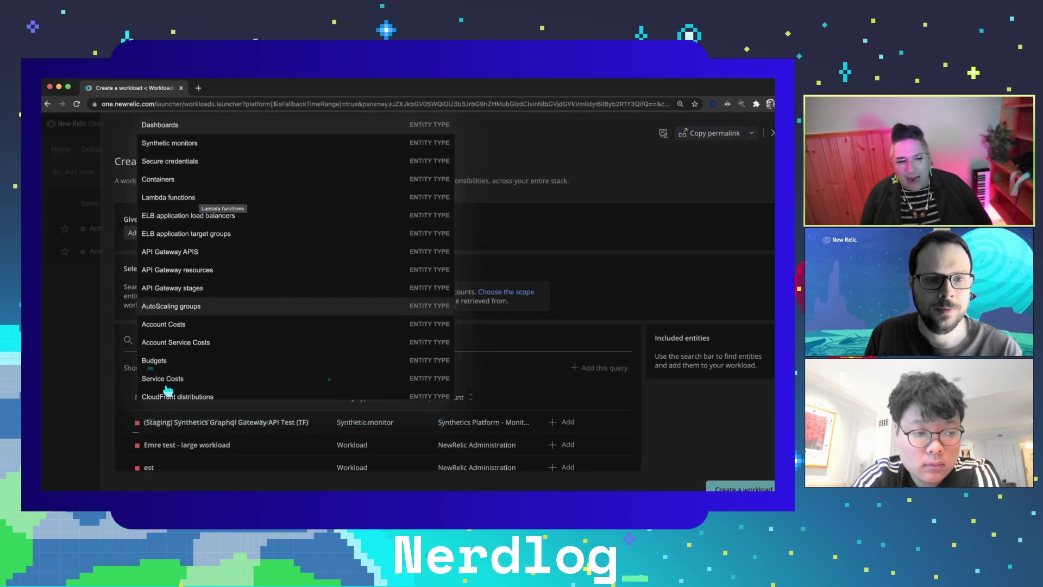
left_click(110, 419)
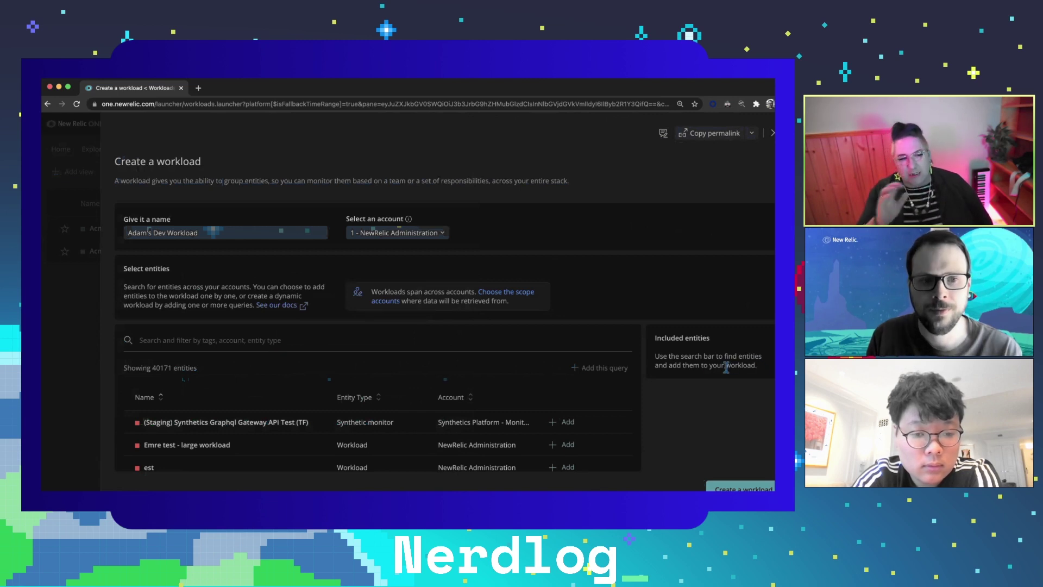
scroll(634, 373, "down", 1)
scroll(634, 373, "up", 1)
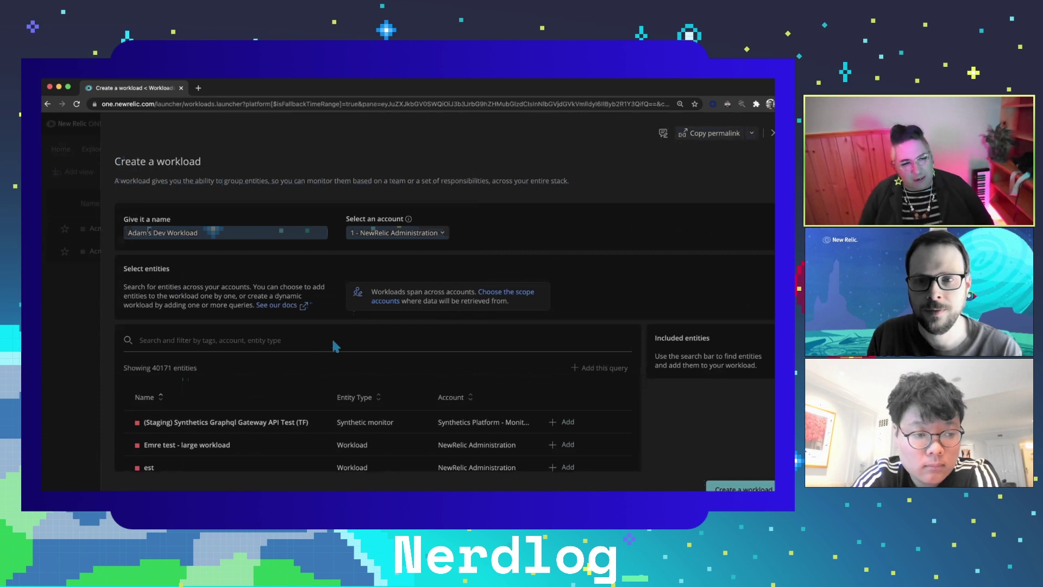
left_click(189, 346)
left_click(74, 300)
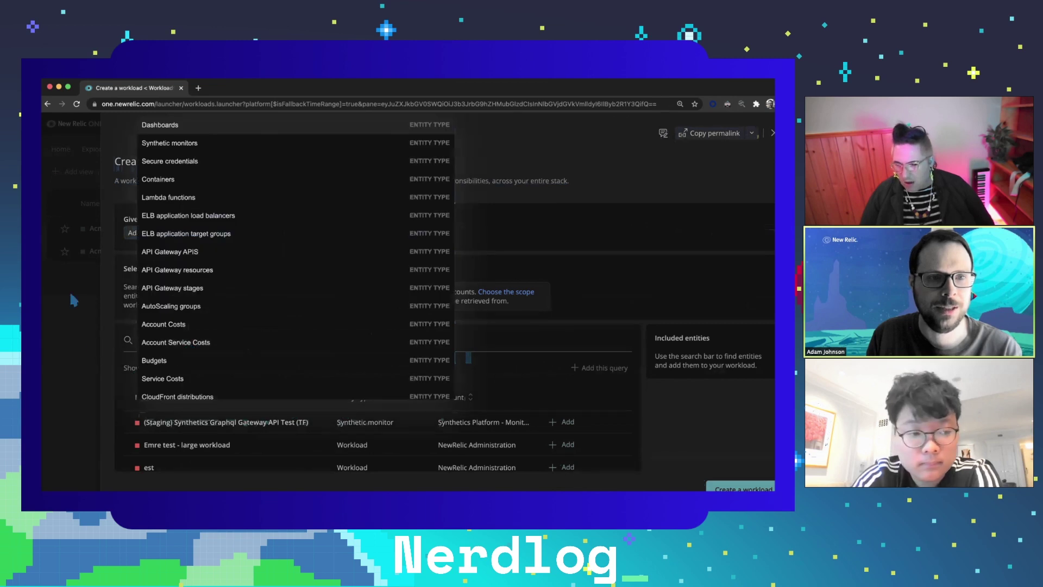
- Start creating a new workload and name it with the owner's first name in possessive form followed by "Workload"
left_click(743, 148)
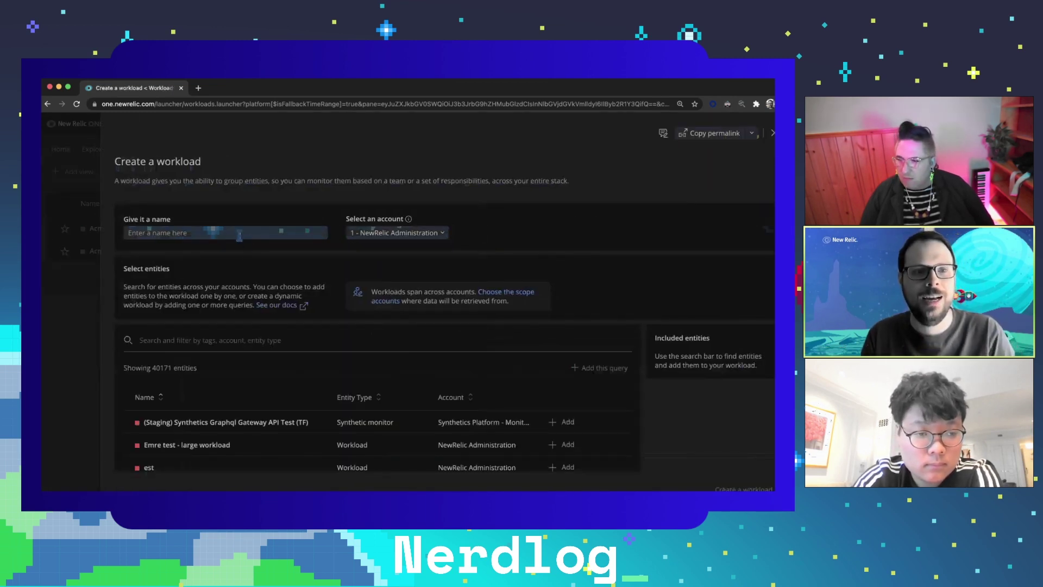
left_click(239, 232)
type("Adam's Workload")
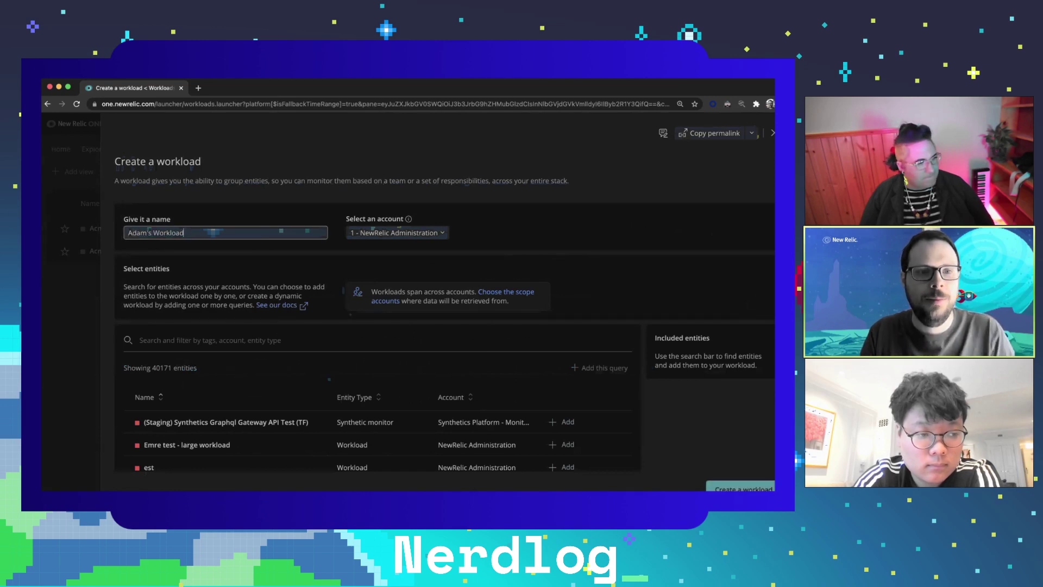
- Search the selectable entities for "tag" and filter them by the tag label.STAGE: dev
scroll(202, 404, "down", 2)
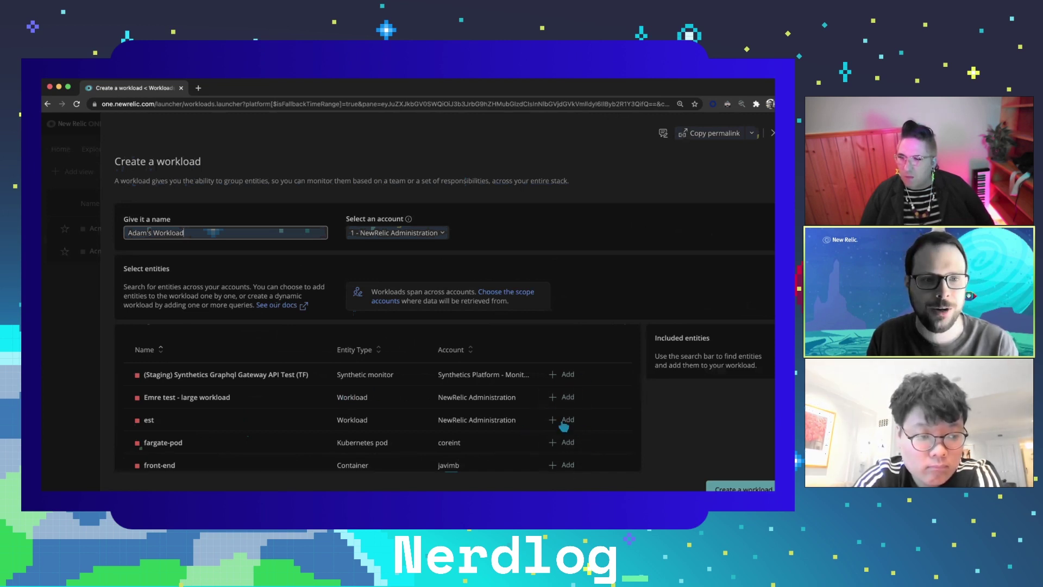
scroll(185, 328, "up", 2)
left_click(180, 341)
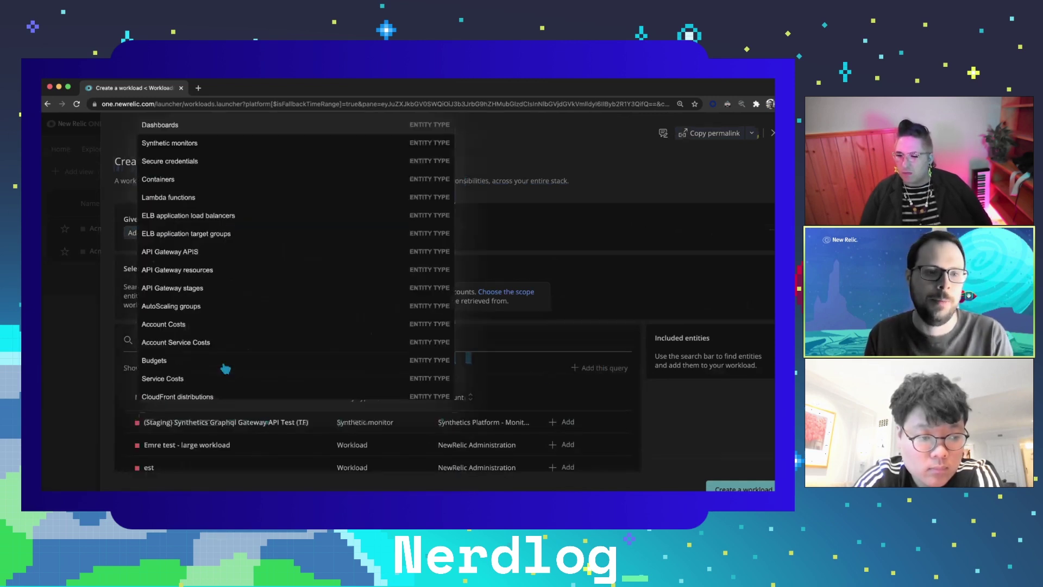
type("tag")
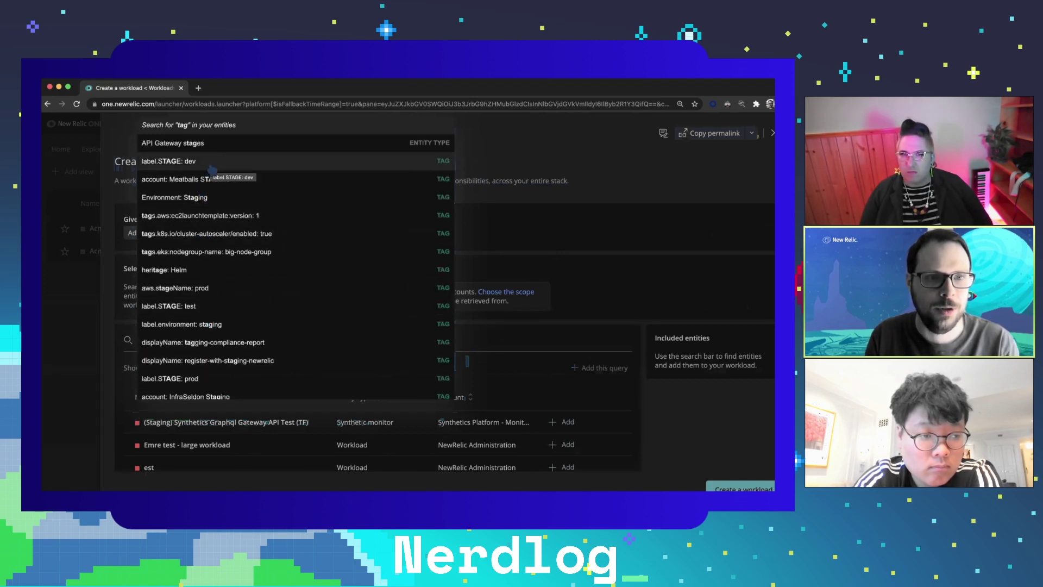
left_click(216, 170)
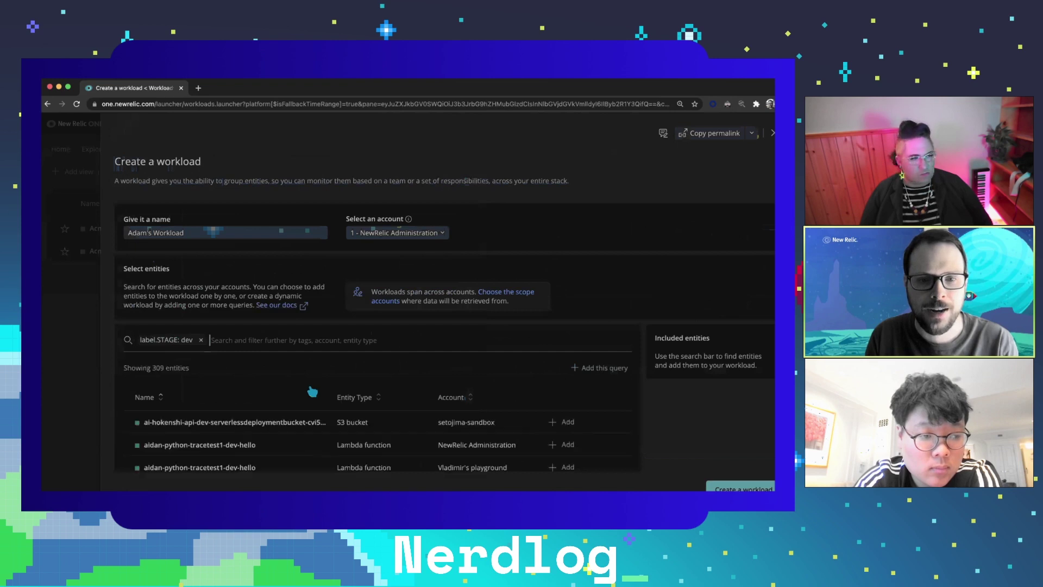
- Narrow the dev-stage entities by the first name that prefixes the Python trace test entities, and add this query to the workload
scroll(317, 431, "down", 1)
scroll(320, 430, "down", 2)
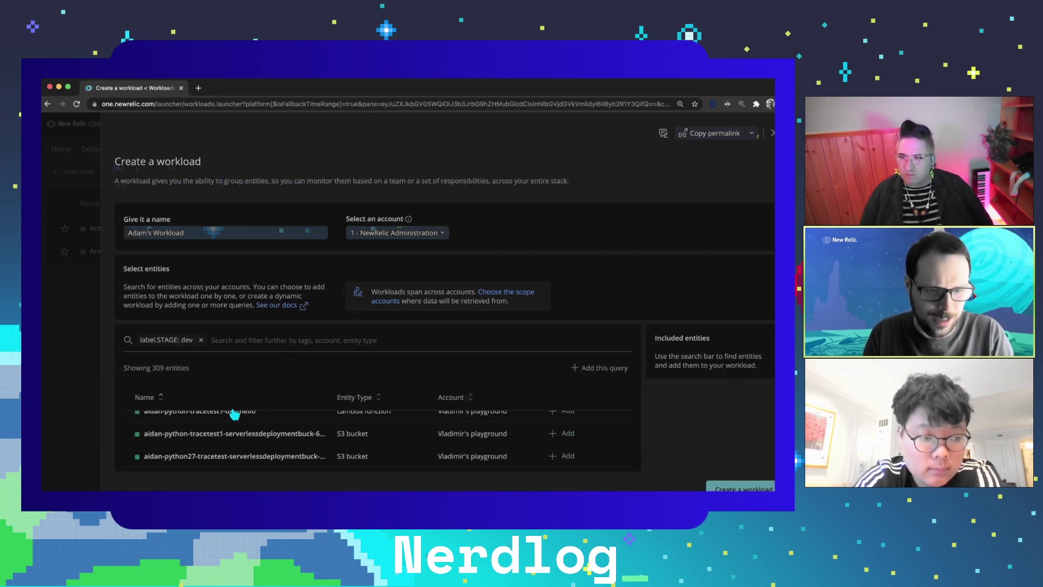
scroll(234, 413, "down", 1)
scroll(234, 413, "down", 2)
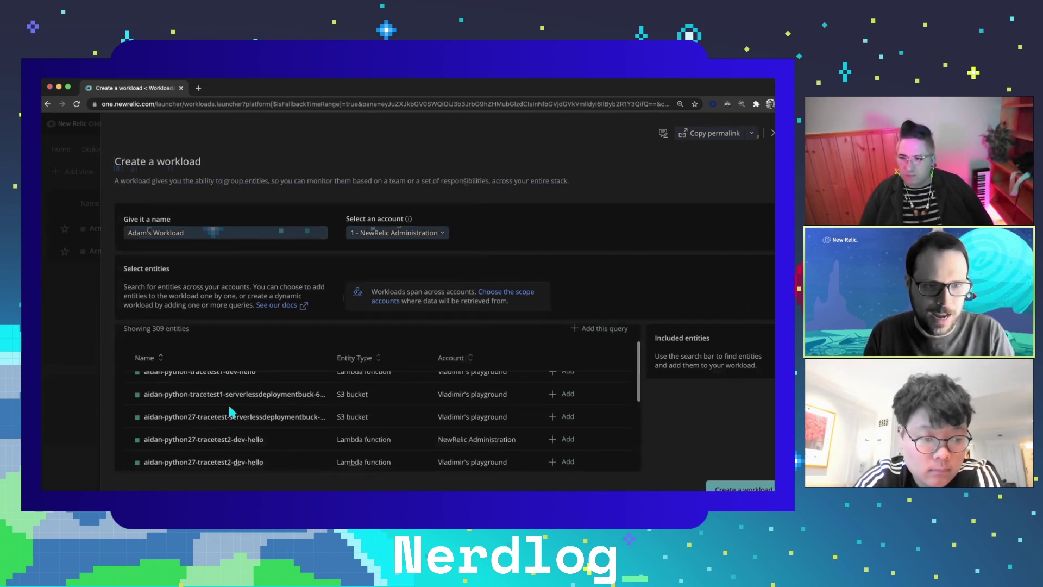
type("adi")
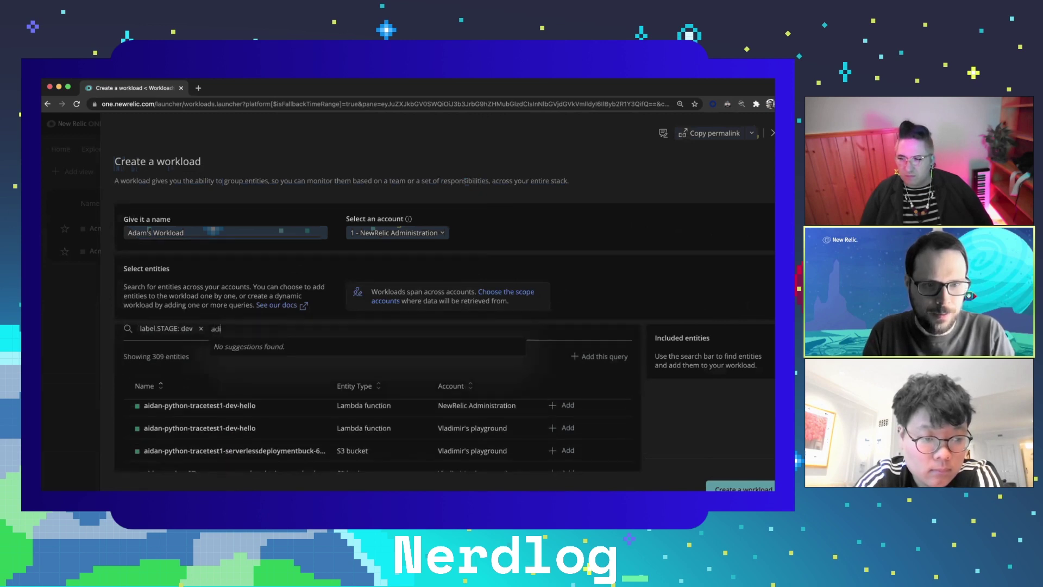
key("BackSpace")
key("BackSpace")
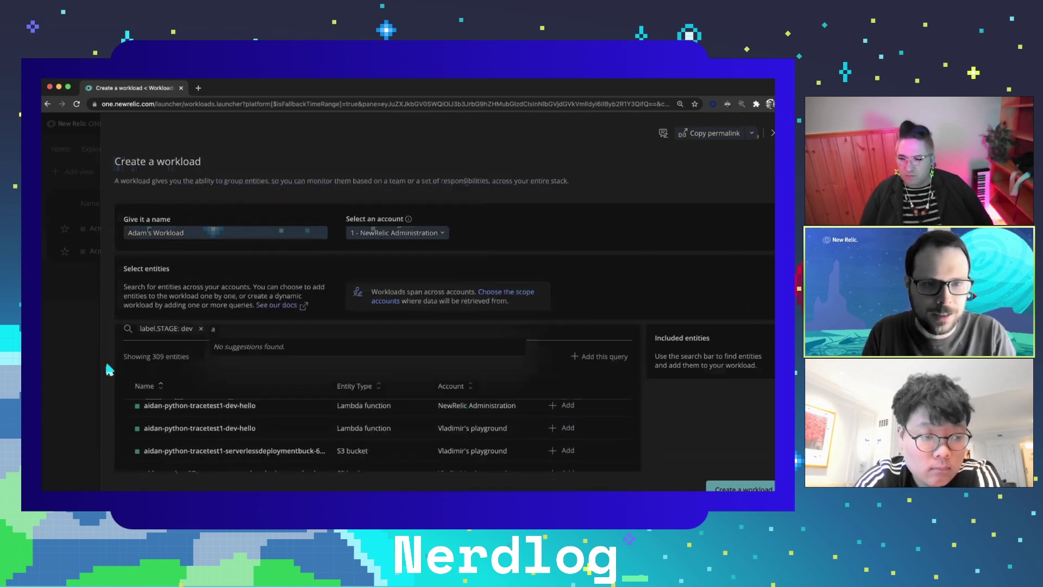
type("idan")
key("Return")
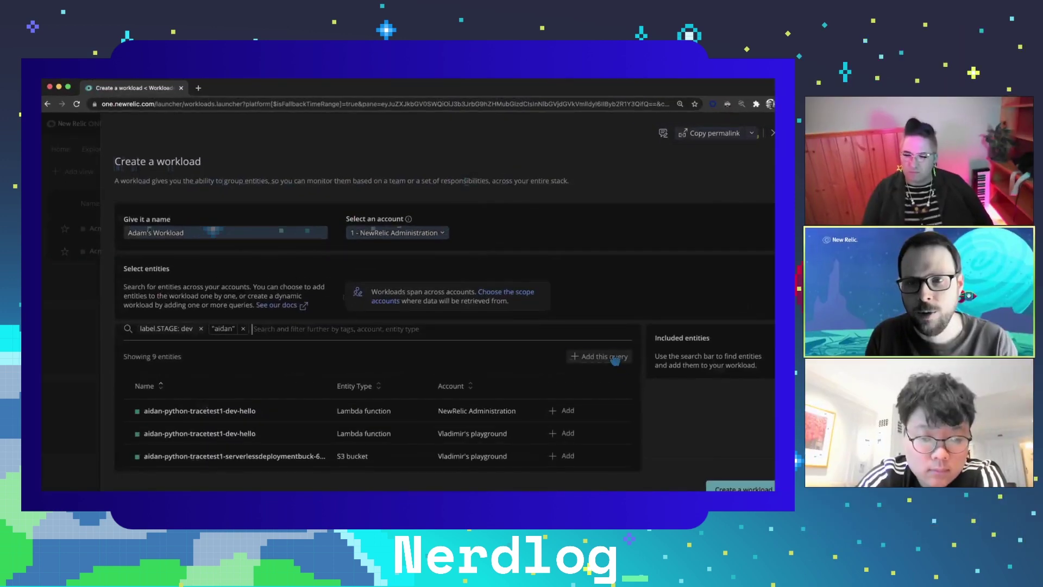
left_click(614, 357)
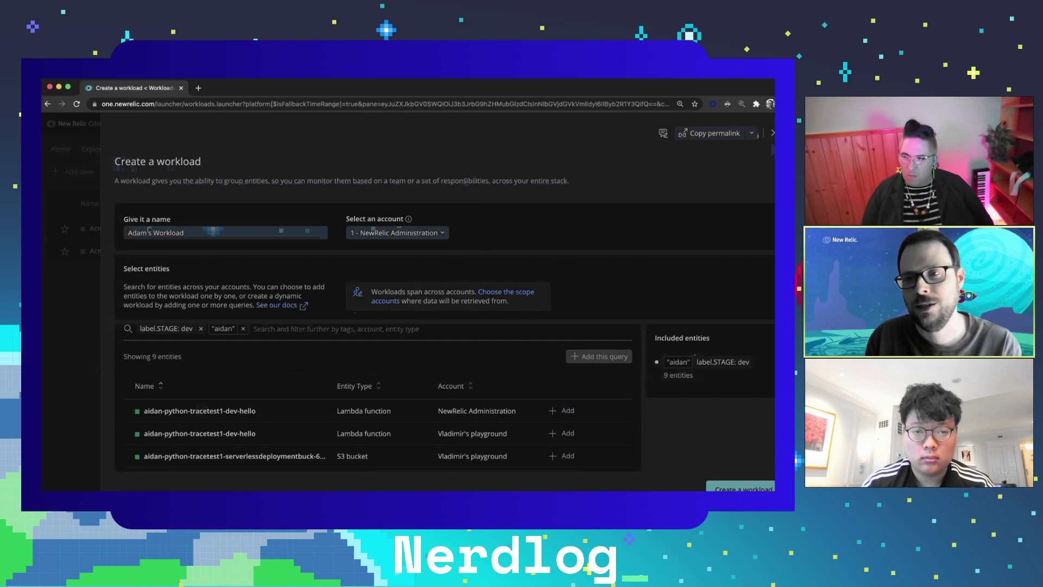
- Discard the unsaved workload and open Errors Inbox
left_click(774, 133)
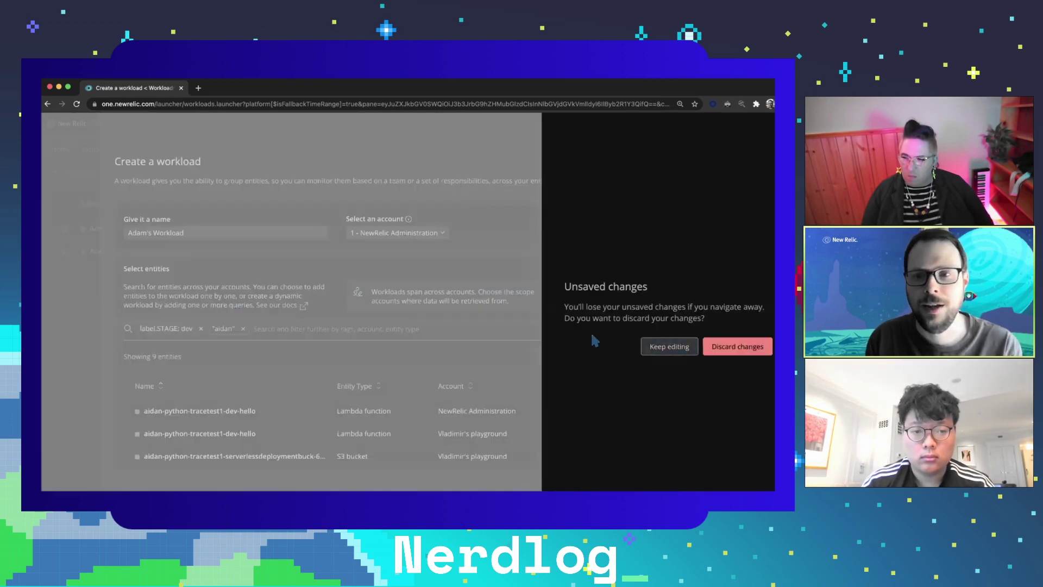
left_click(752, 347)
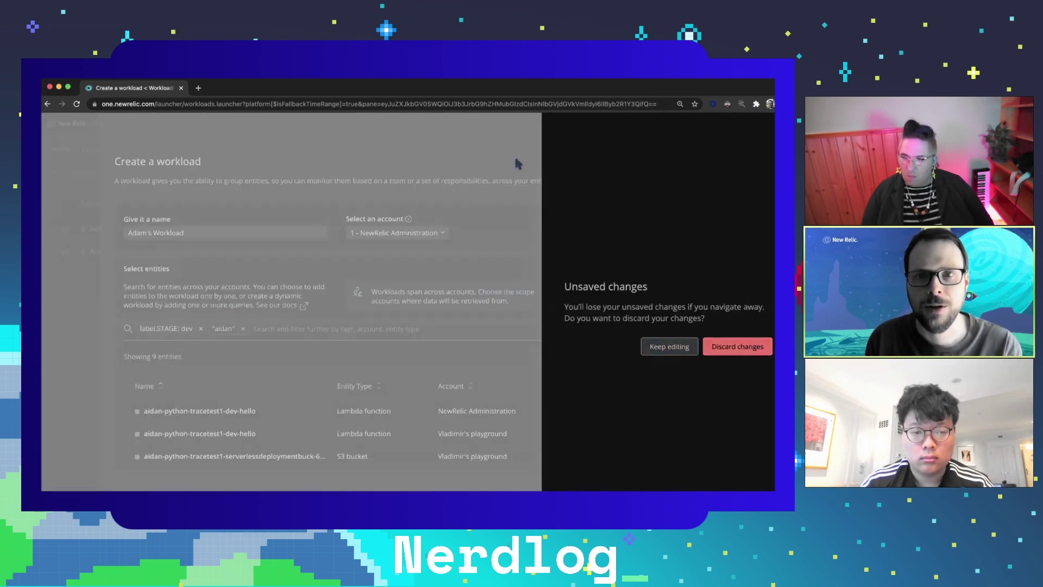
left_click(518, 150)
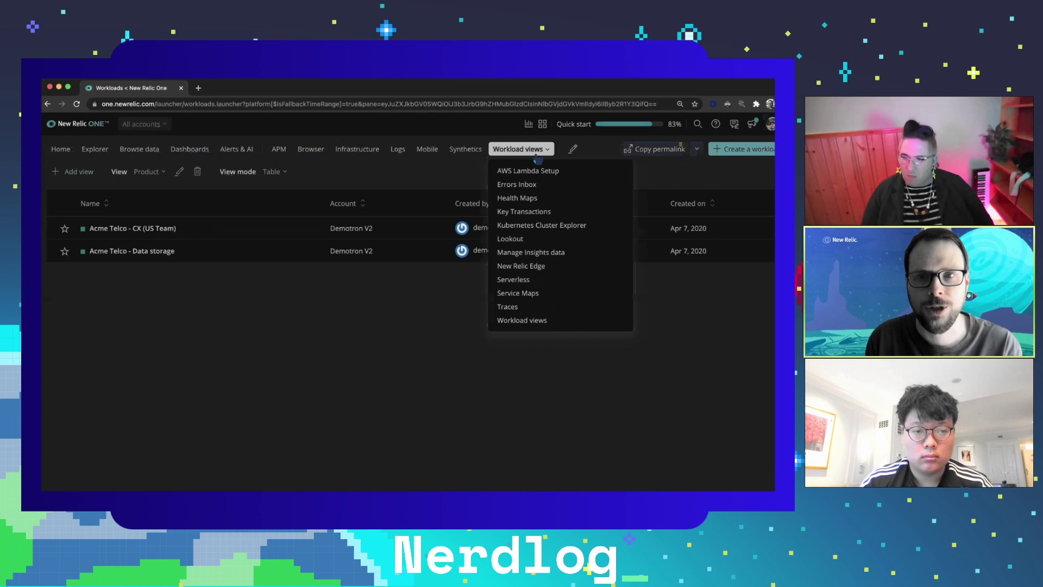
left_click(514, 185)
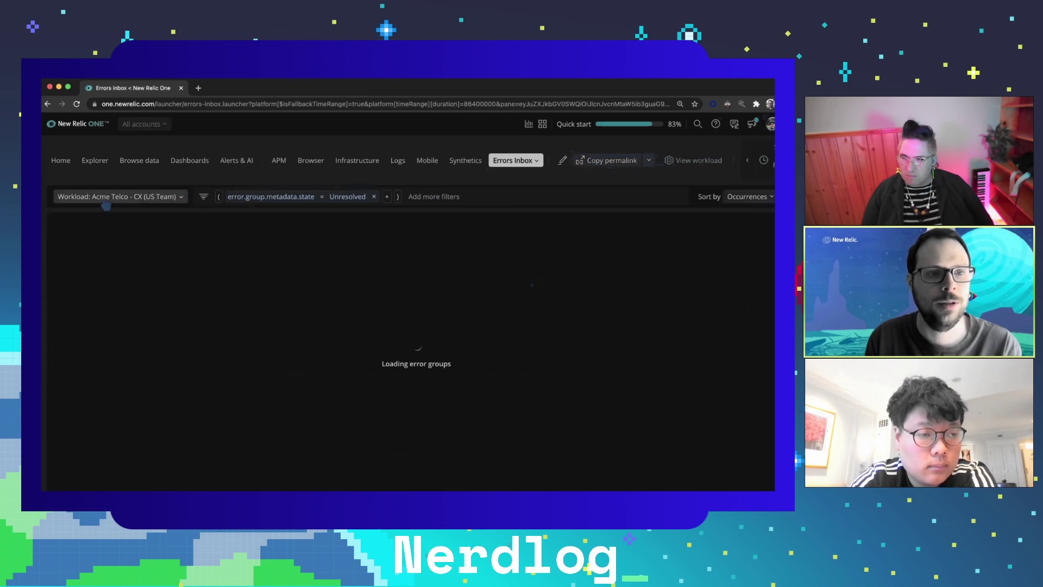
- Look through the workloads that can be chosen for the inbox, keeping Acme Telco - CX (US Team) selected
left_click(107, 200)
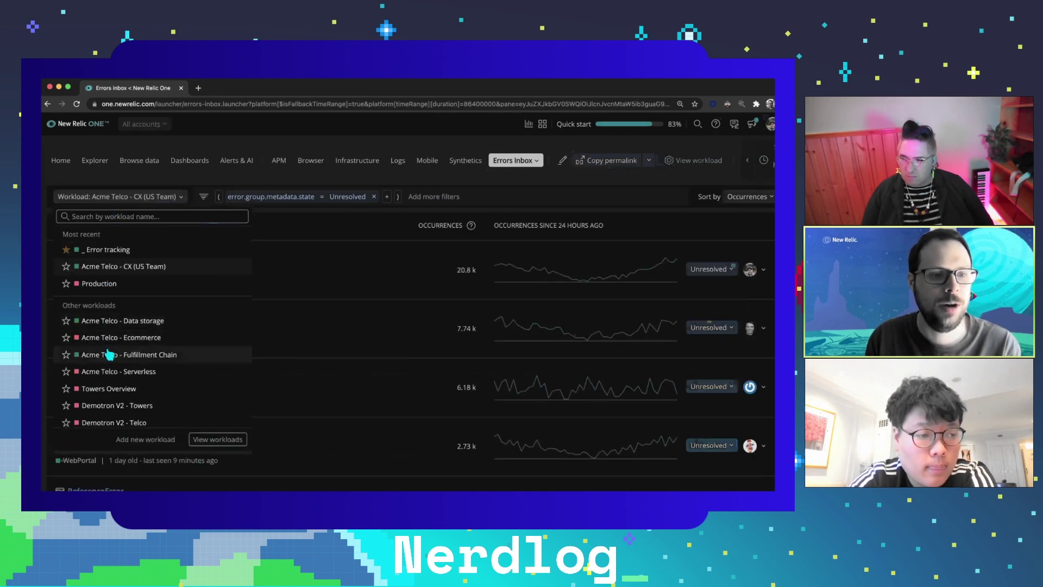
scroll(109, 354, "down", 3)
scroll(106, 337, "up", 3)
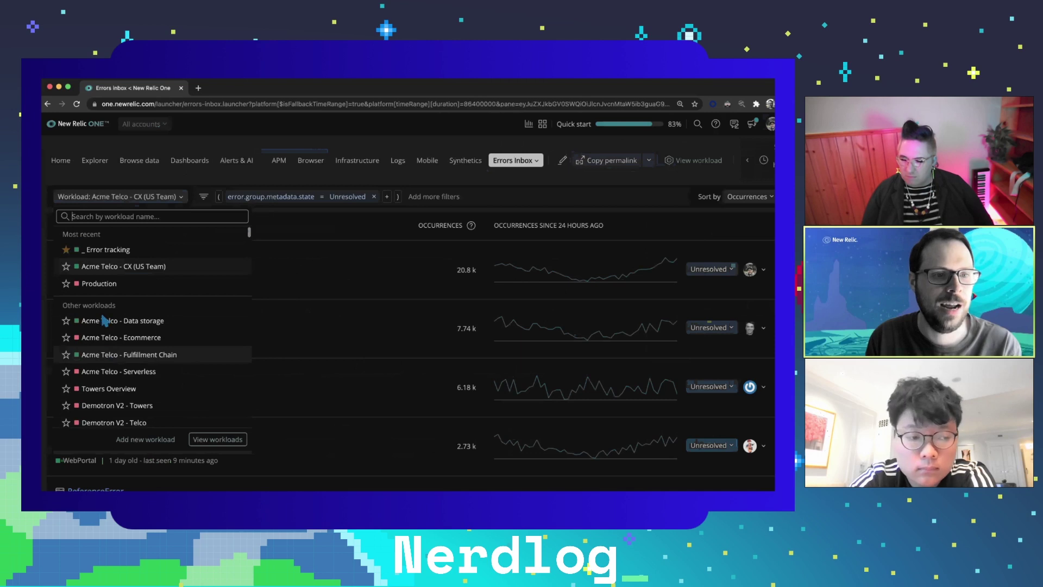
scroll(106, 315, "down", 4)
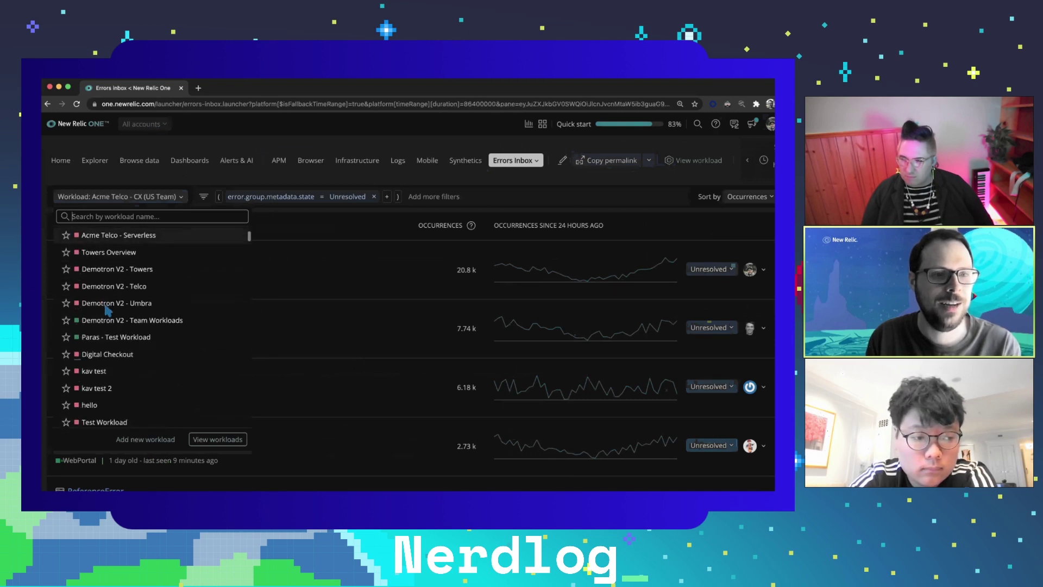
scroll(108, 310, "up", 4)
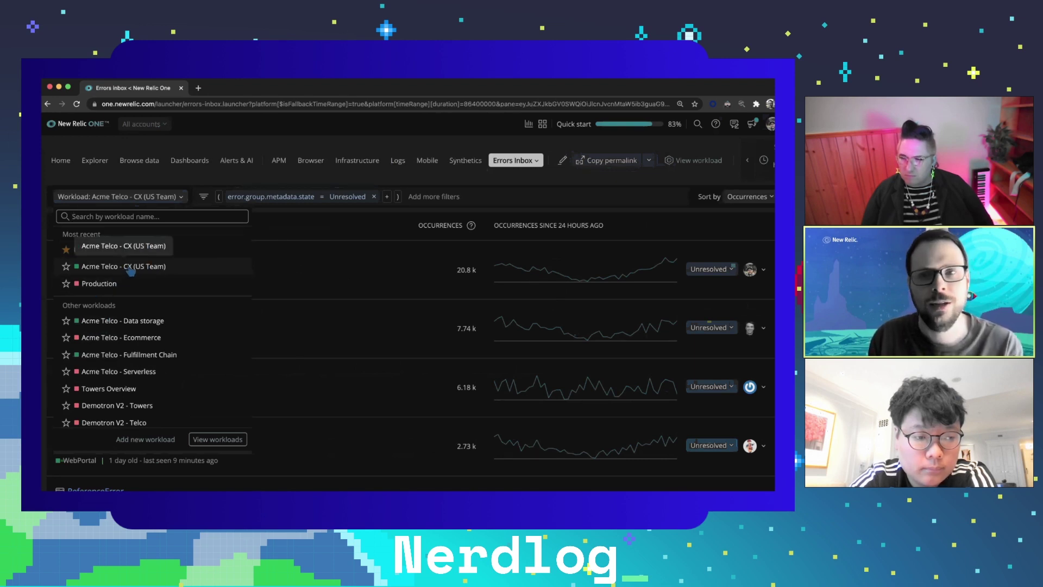
left_click(152, 187)
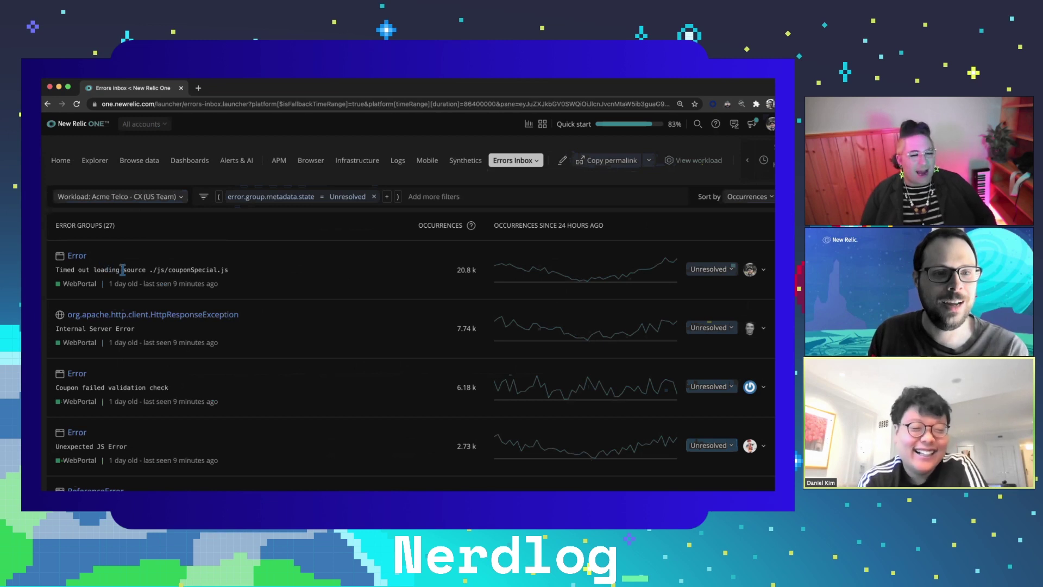
- Look through the unresolved error groups of the Acme Telco - CX (US Team) workload and return to the first one
scroll(213, 300, "down", 1)
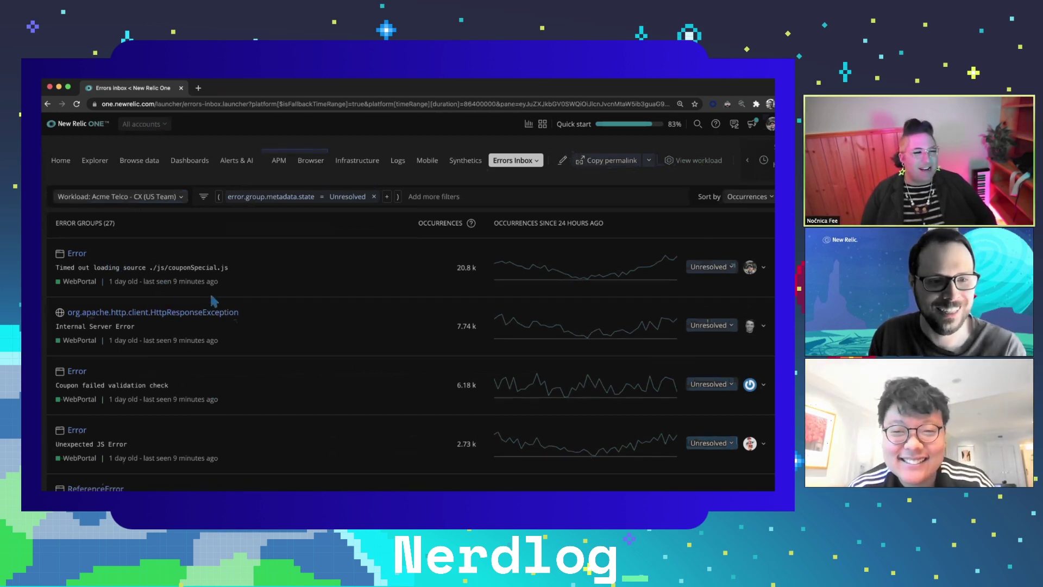
scroll(235, 365, "down", 10)
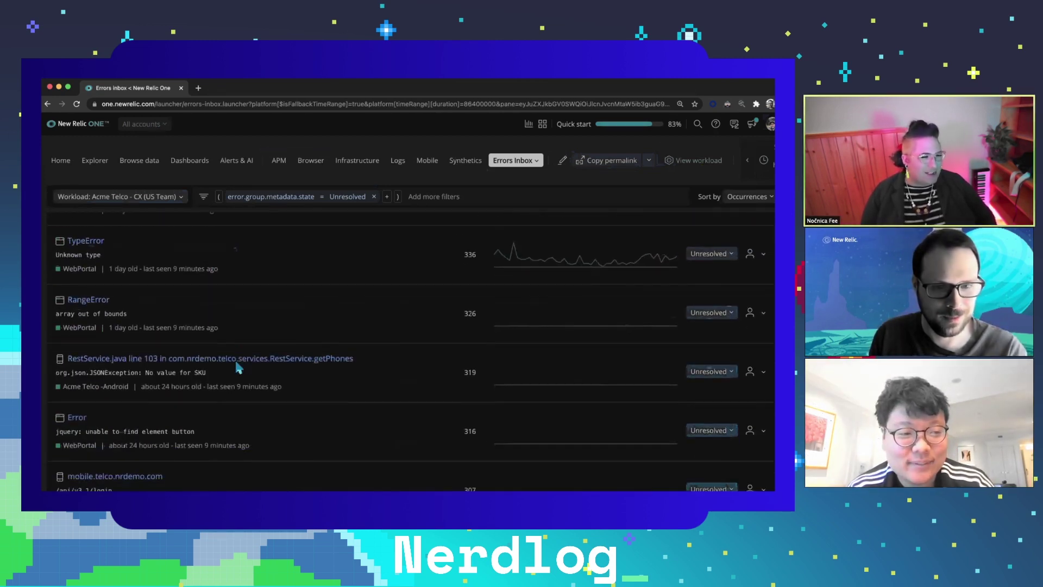
scroll(258, 384, "down", 5)
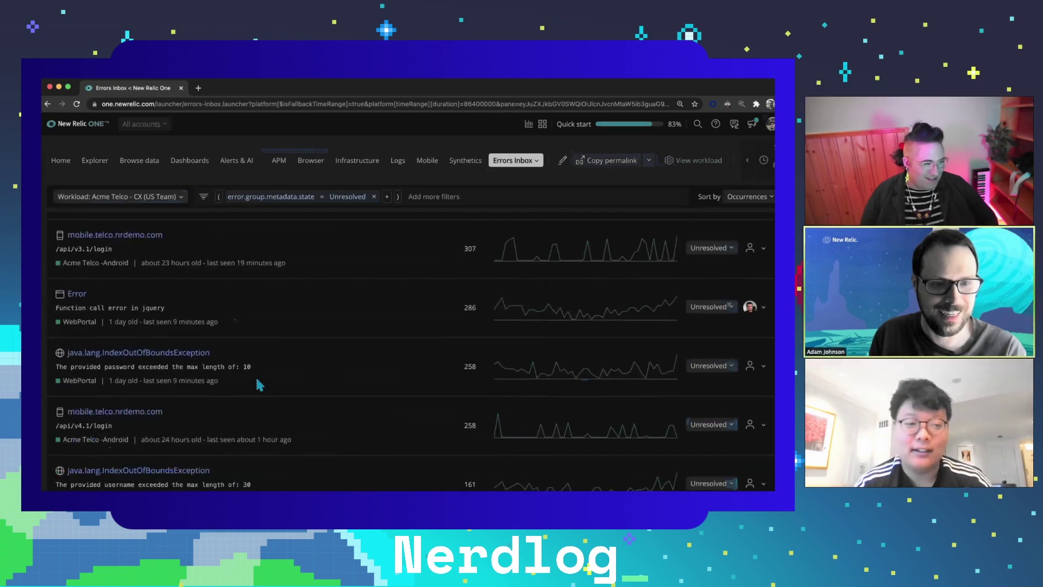
scroll(258, 384, "down", 3)
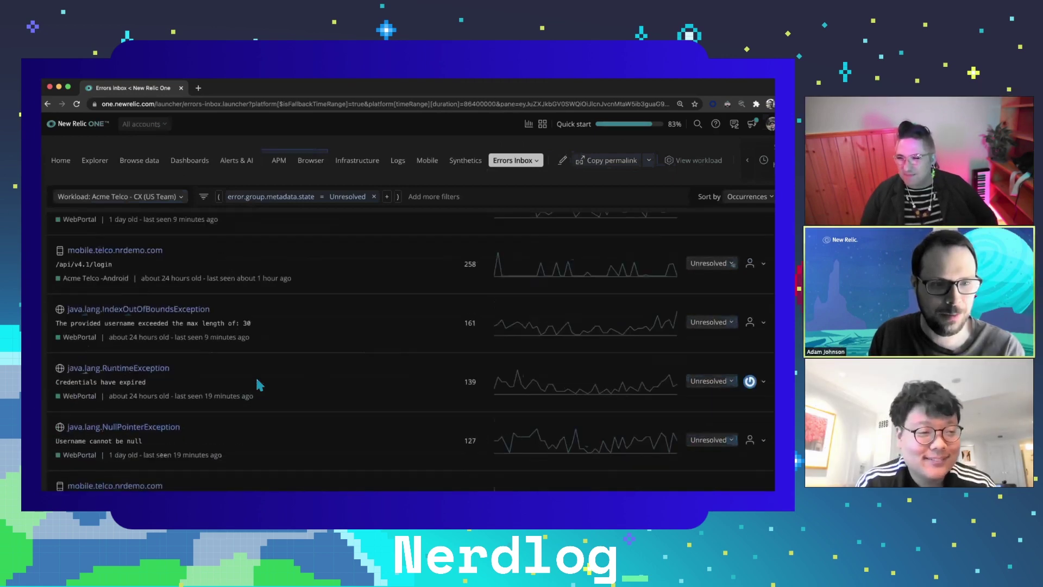
scroll(250, 384, "down", 6)
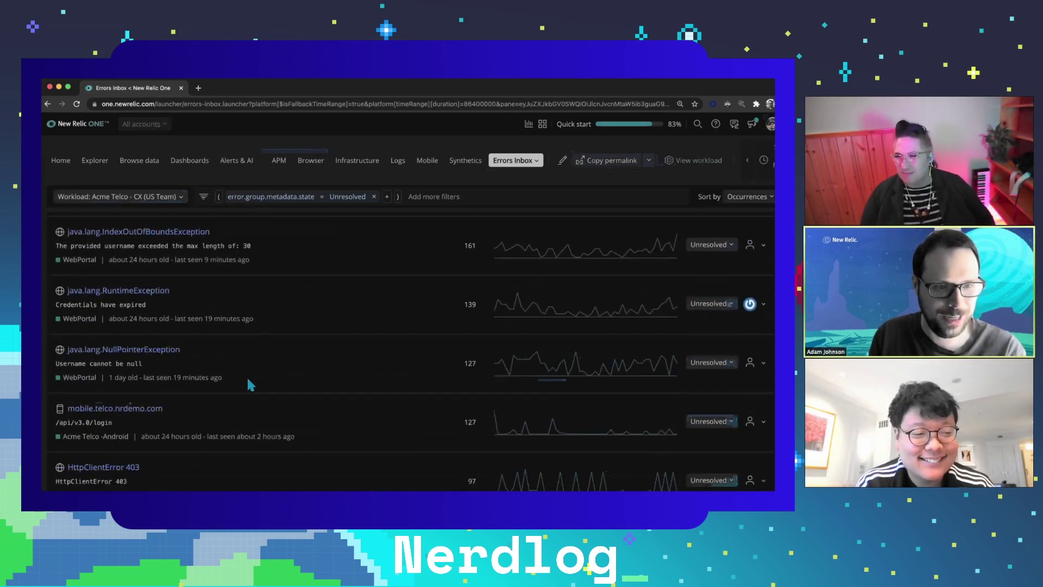
scroll(250, 385, "up", 10)
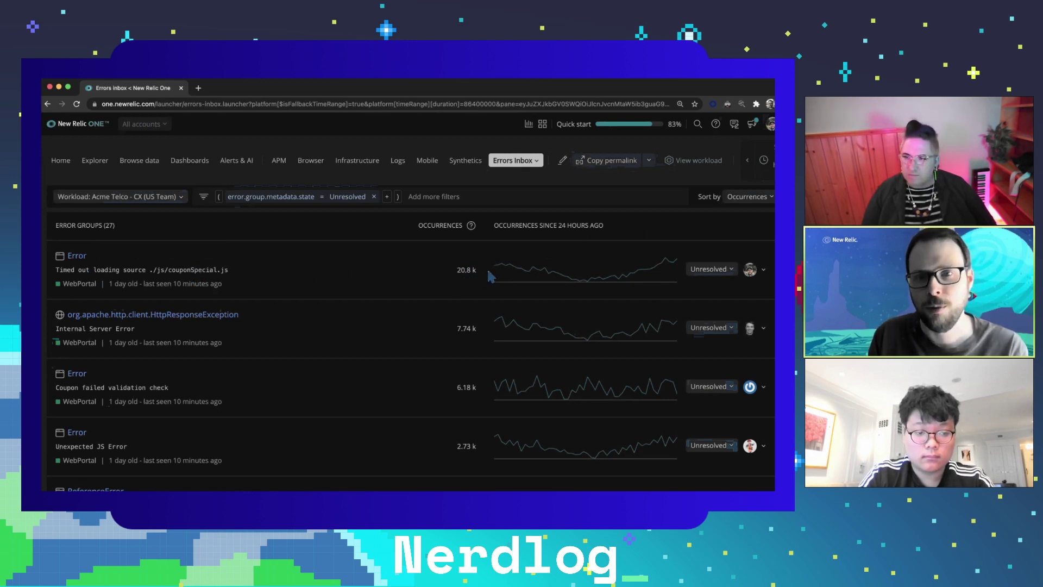
- Check the occurrence trend of the first error group and show the errors for the past 6 weeks
mouse_move(506, 273)
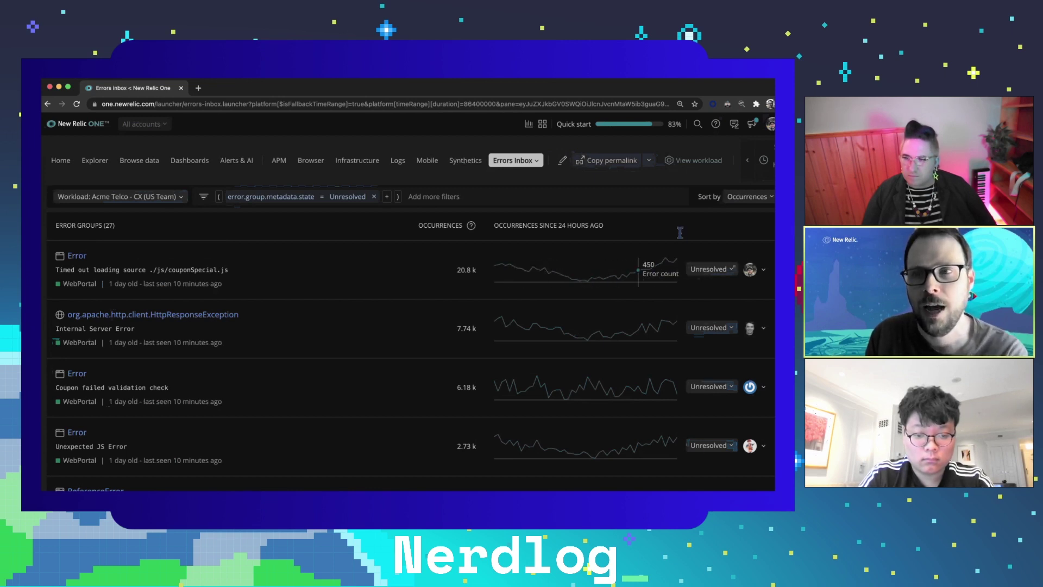
left_click(763, 160)
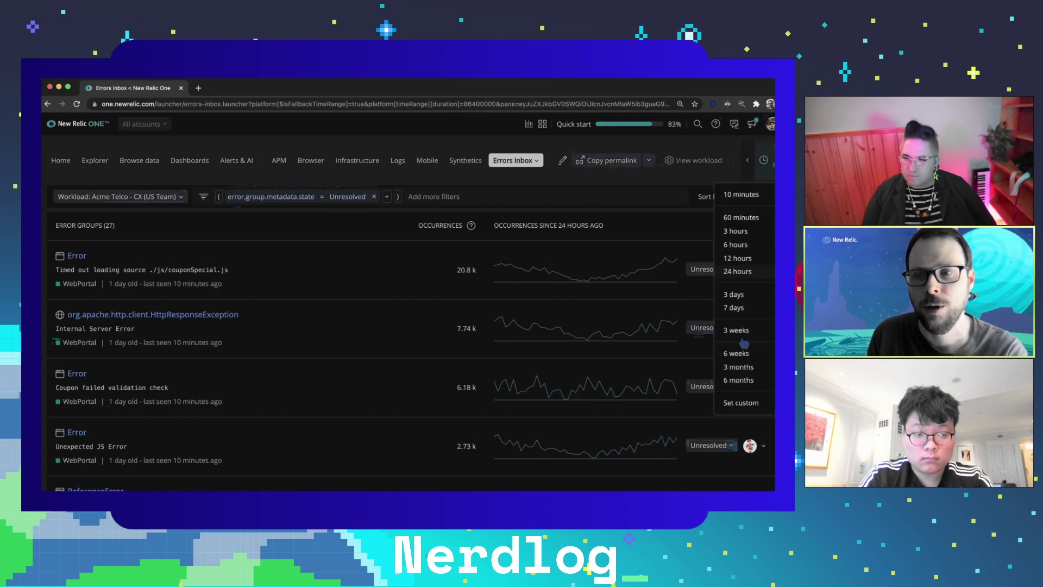
left_click(746, 354)
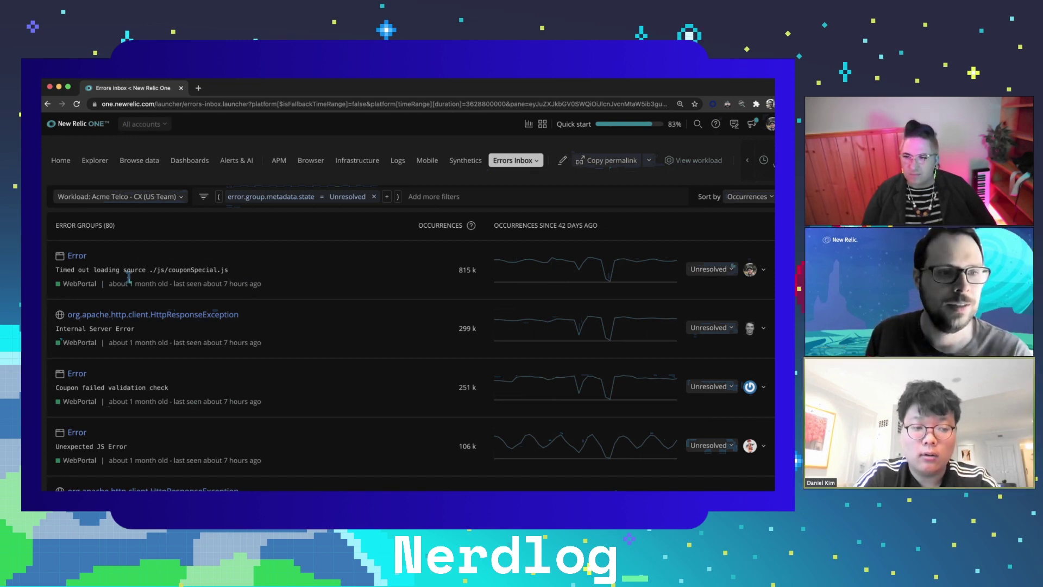
- Open the couponSpecial.js loading timeout error, view its available status choices without changing the status, and return to the inbox
left_click(293, 272)
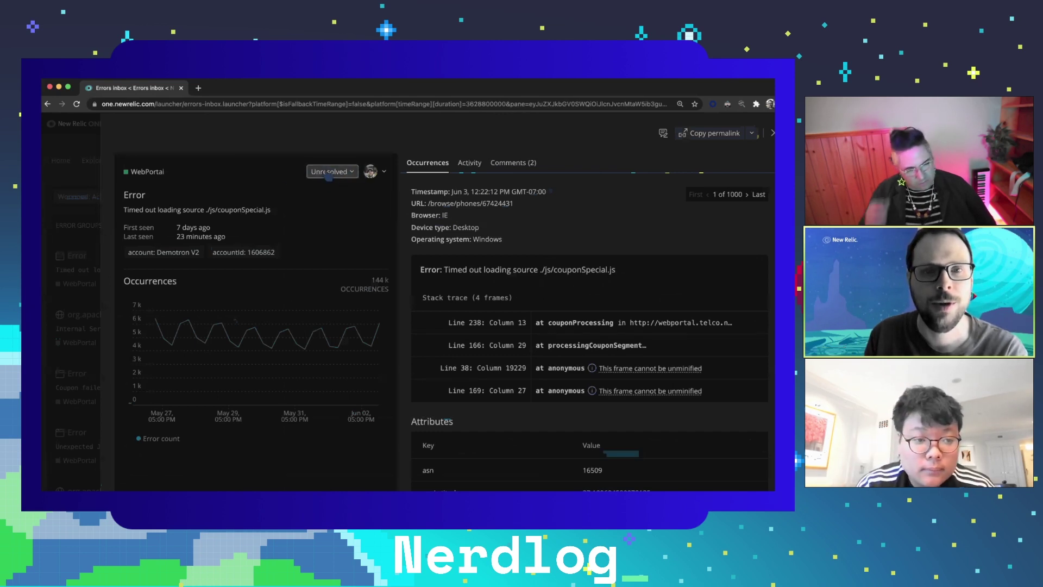
left_click(329, 174)
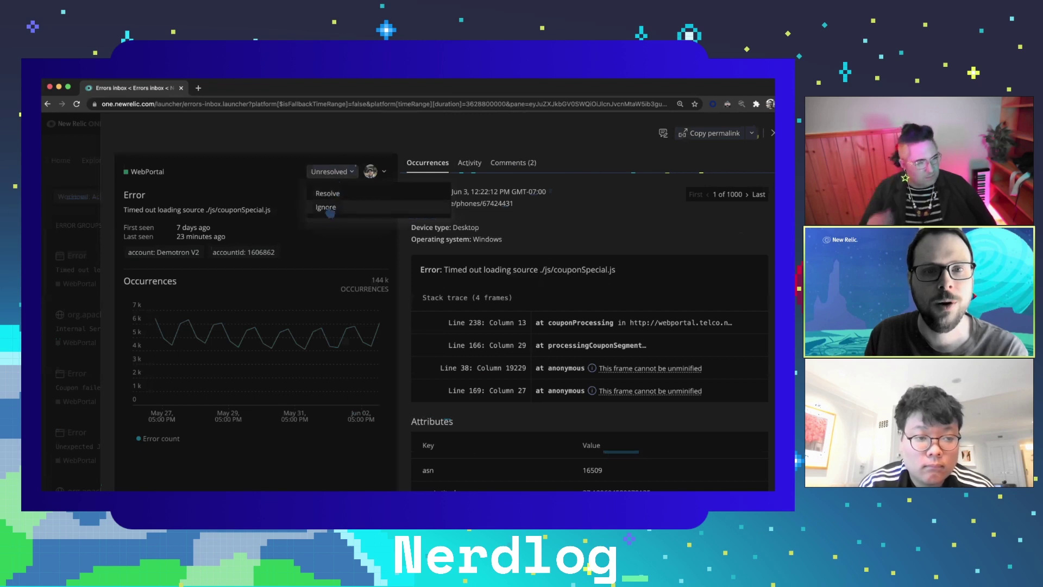
left_click(290, 181)
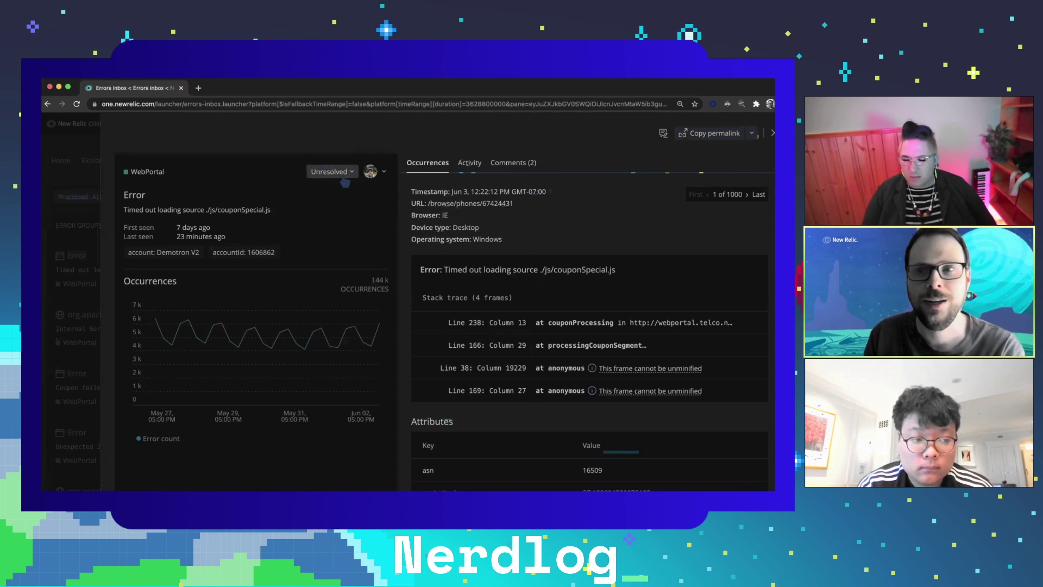
key("Escape")
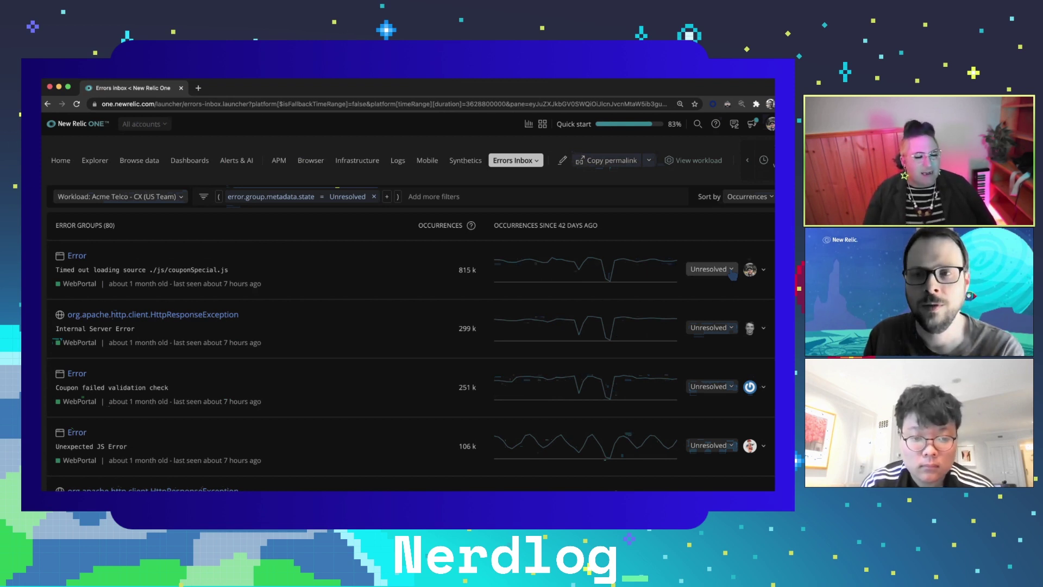
- Filter the error groups by the Resolved state and switch the state filter to Ignored
left_click(347, 197)
left_click(363, 252)
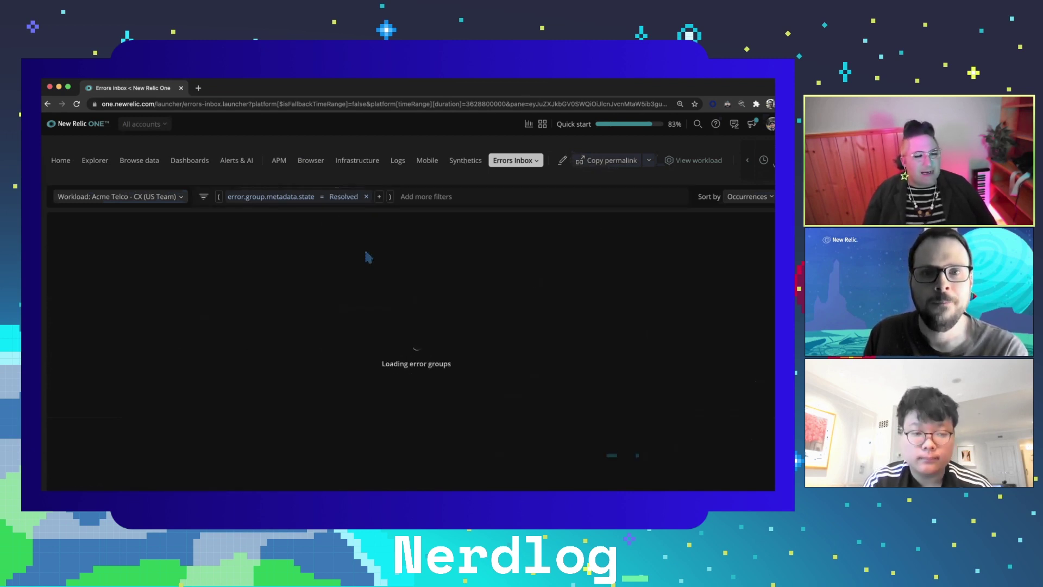
left_click(344, 199)
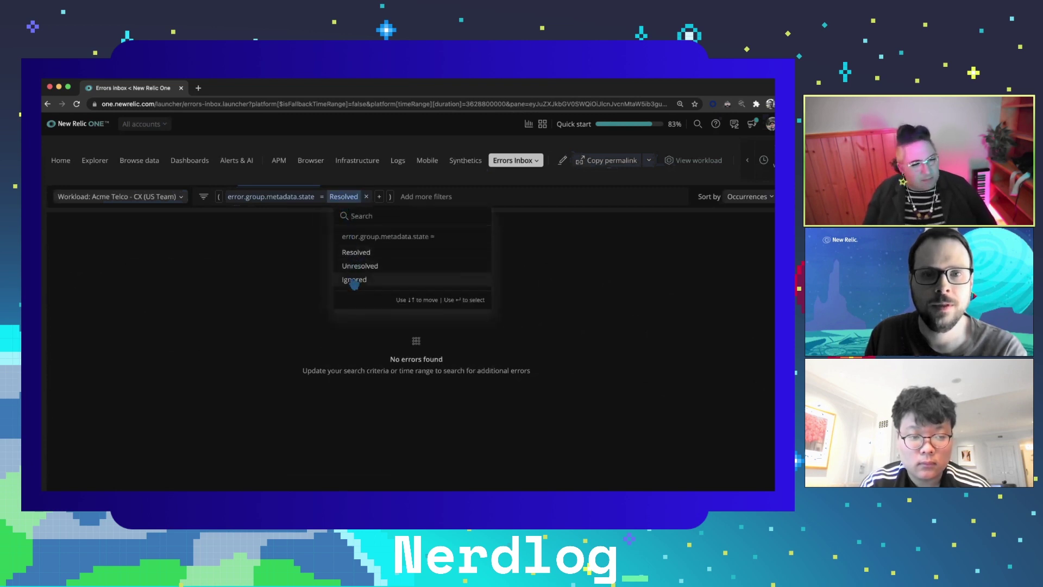
left_click(354, 280)
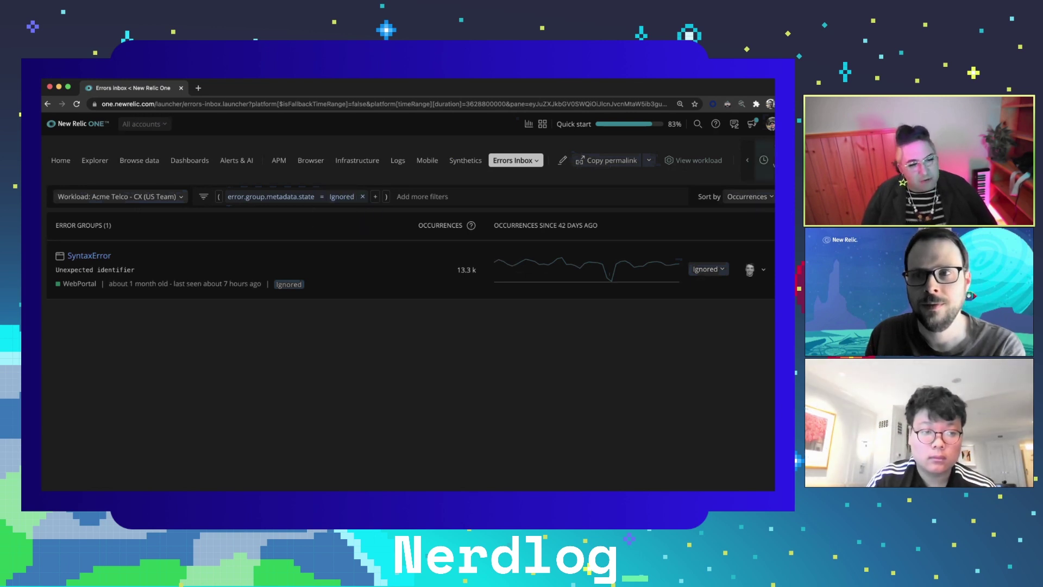
- Set the time range to 24 hours and the error group state filter to Resolved
left_click(764, 160)
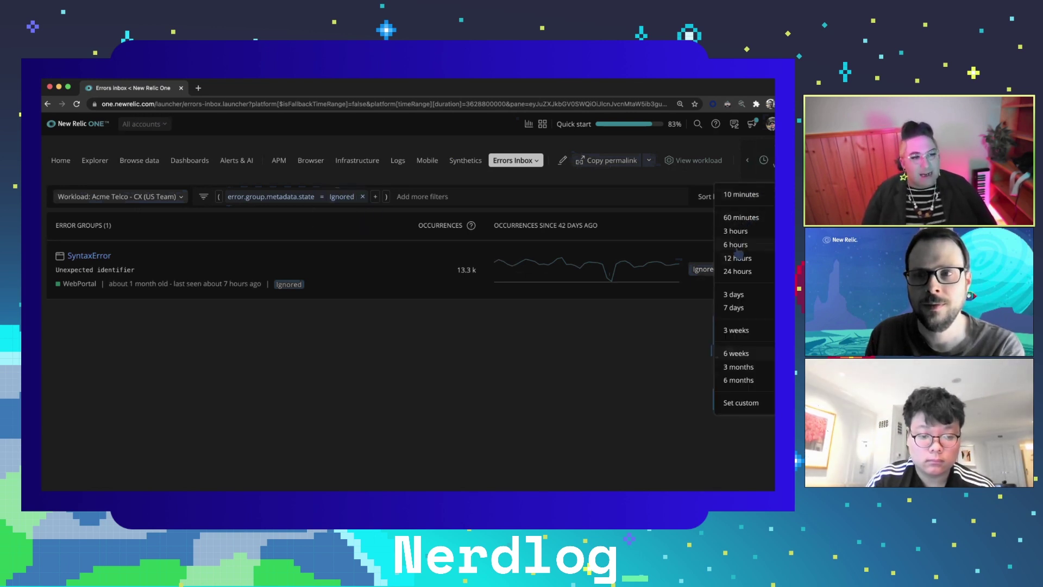
left_click(737, 271)
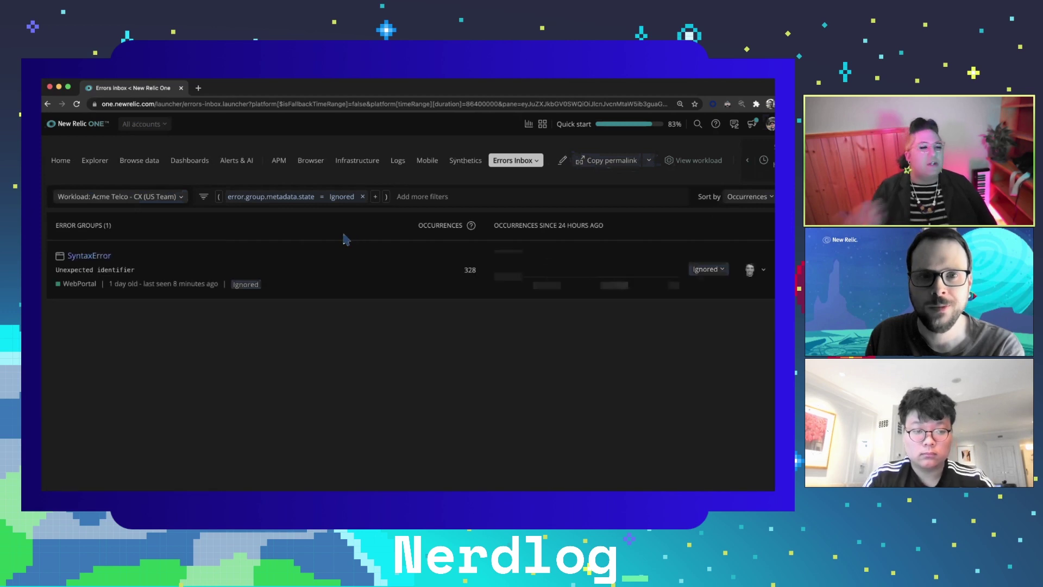
left_click(342, 198)
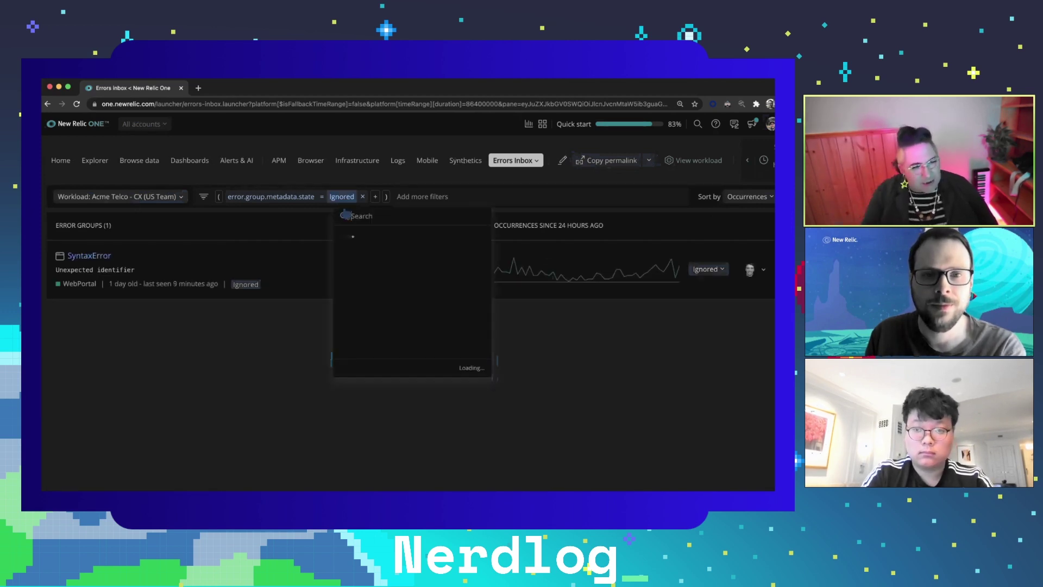
left_click(354, 252)
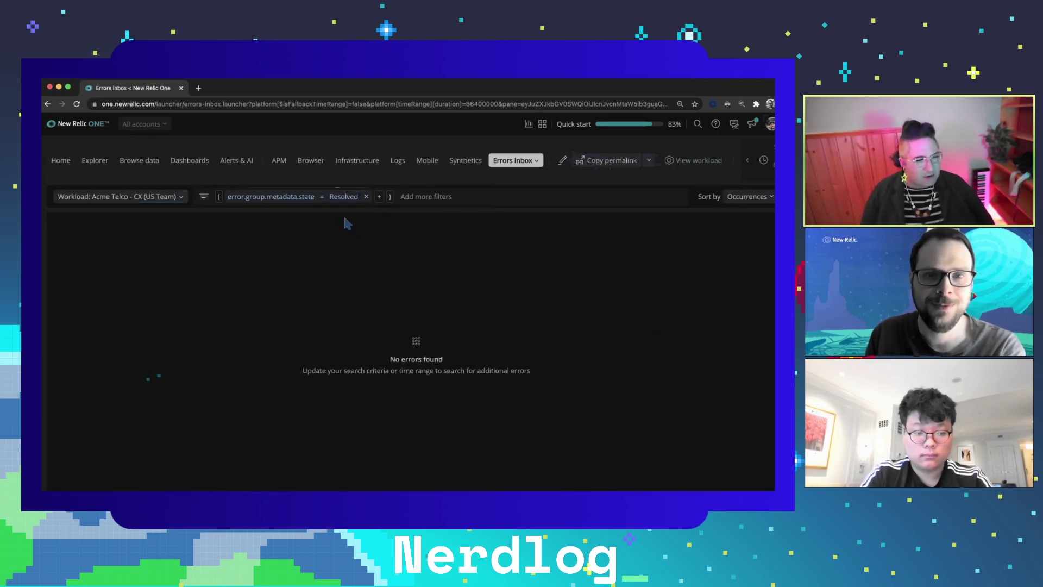
- Set the error group state filter to Unresolved and take a brief look at the couponSpecial.js loading timeout error
left_click(348, 200)
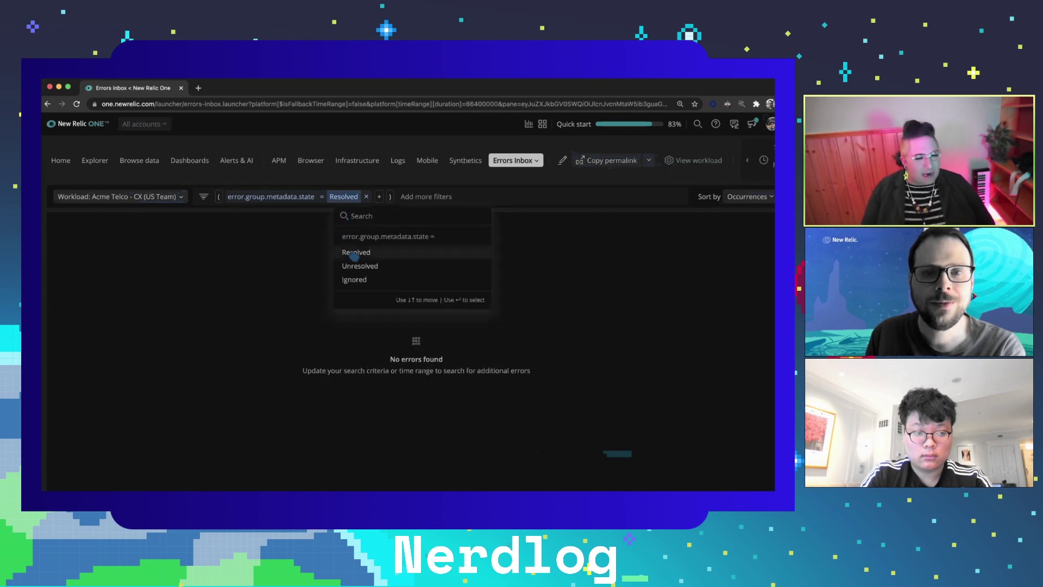
key("Return")
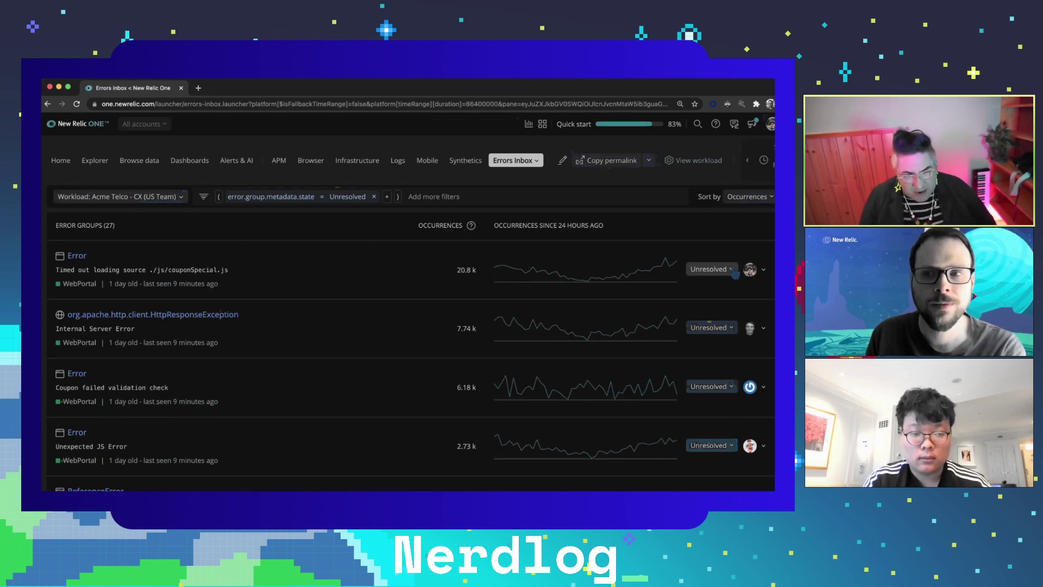
left_click(76, 257)
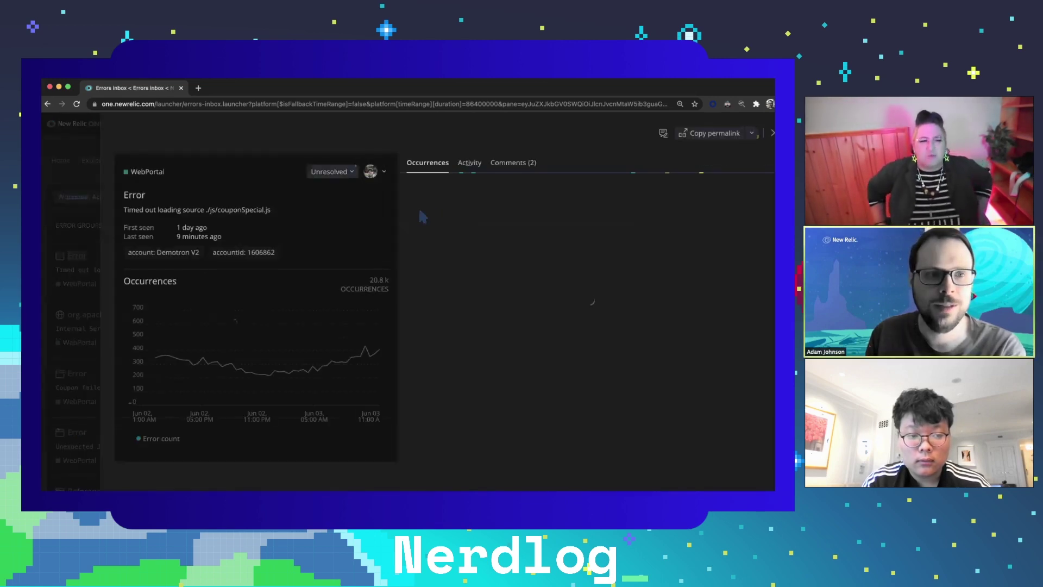
left_click(67, 204)
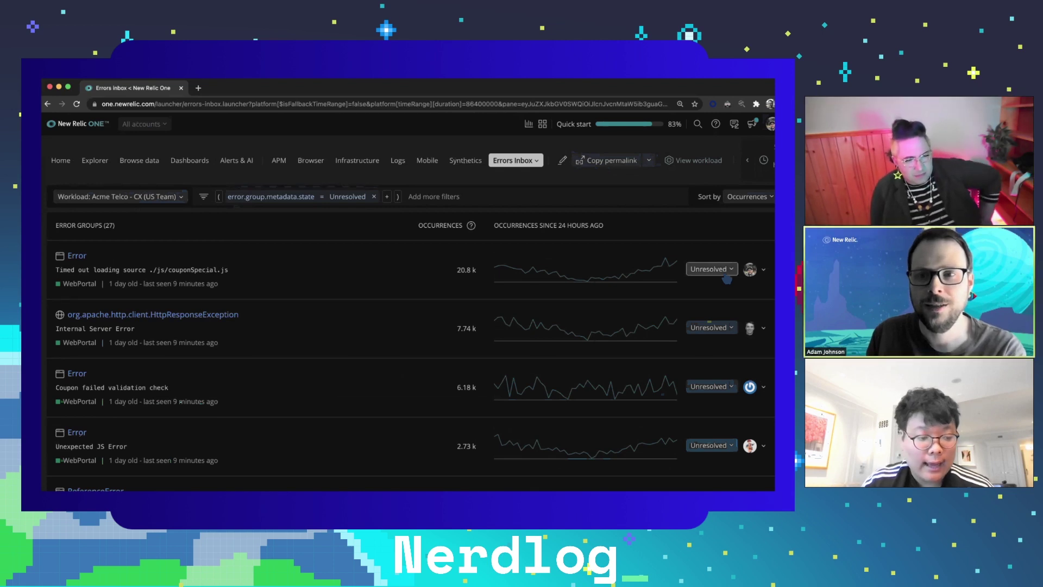
- View the status choices and the list of assignable users for the couponSpecial.js error group without changing either
left_click(715, 270)
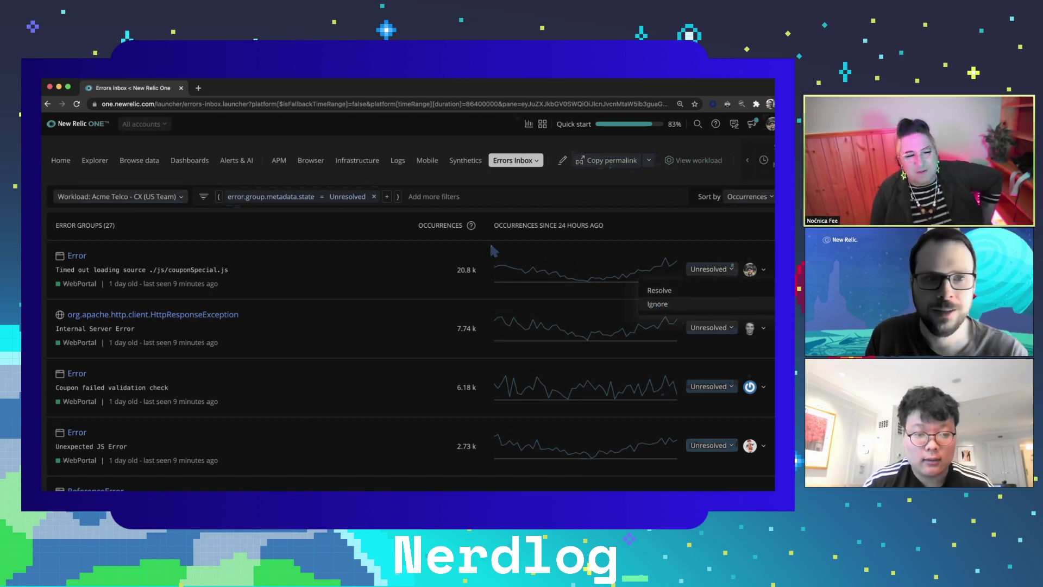
left_click(64, 258)
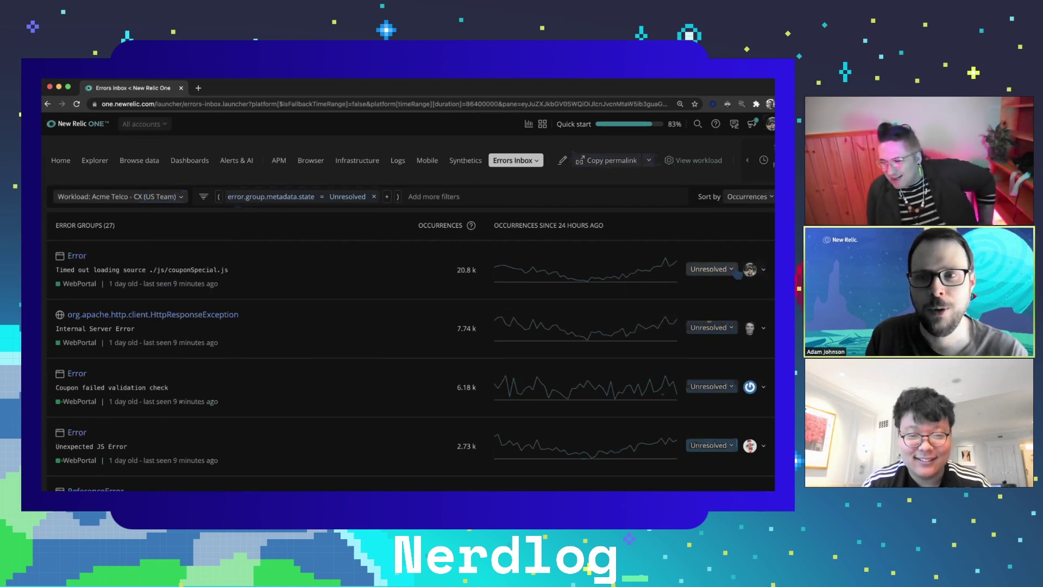
left_click(712, 269)
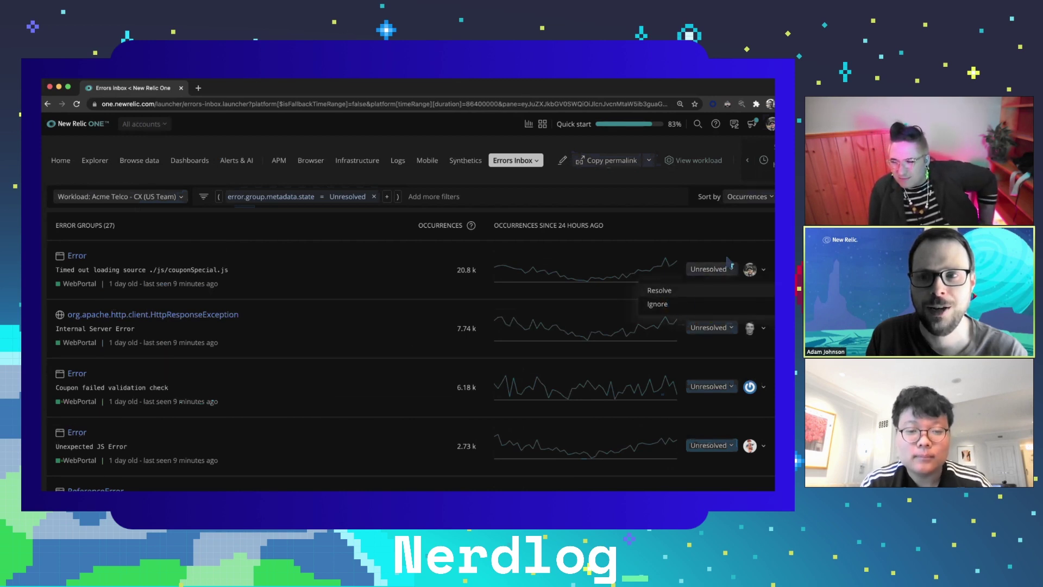
left_click(762, 270)
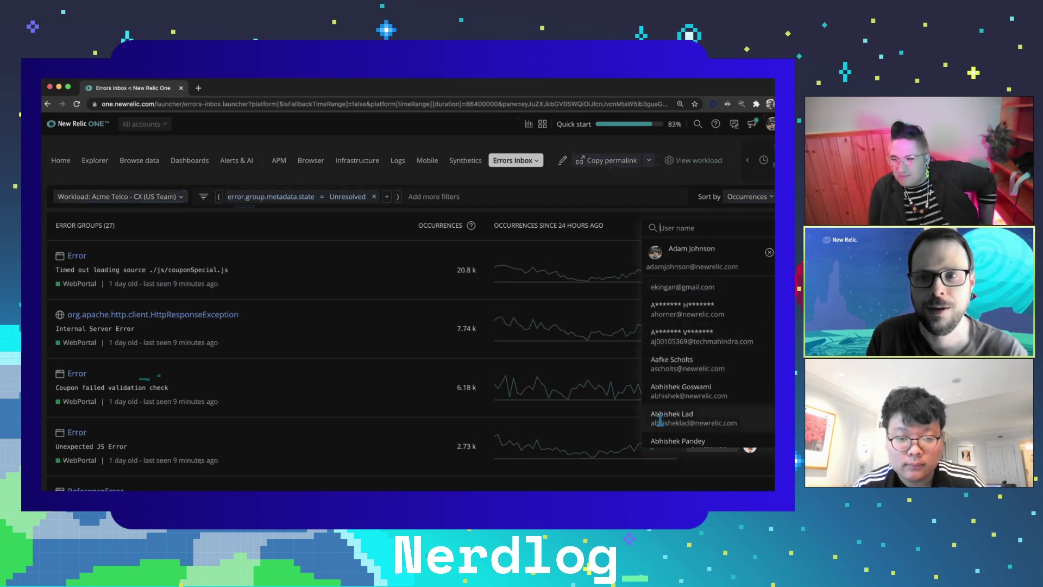
left_click(633, 223)
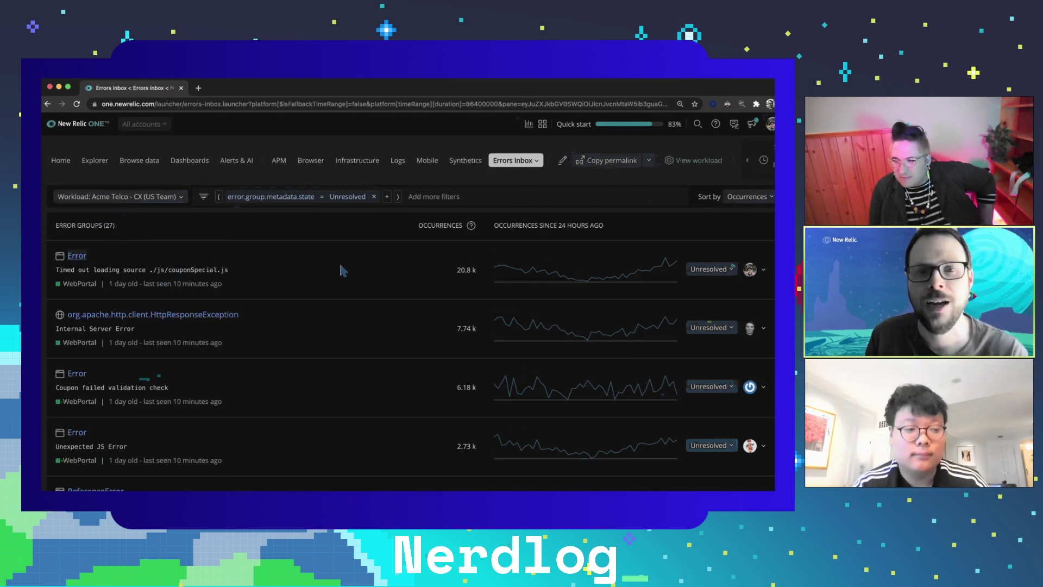
- Open the couponSpecial.js loading timeout error and examine an occurrence's stack trace and attributes
left_click(77, 257)
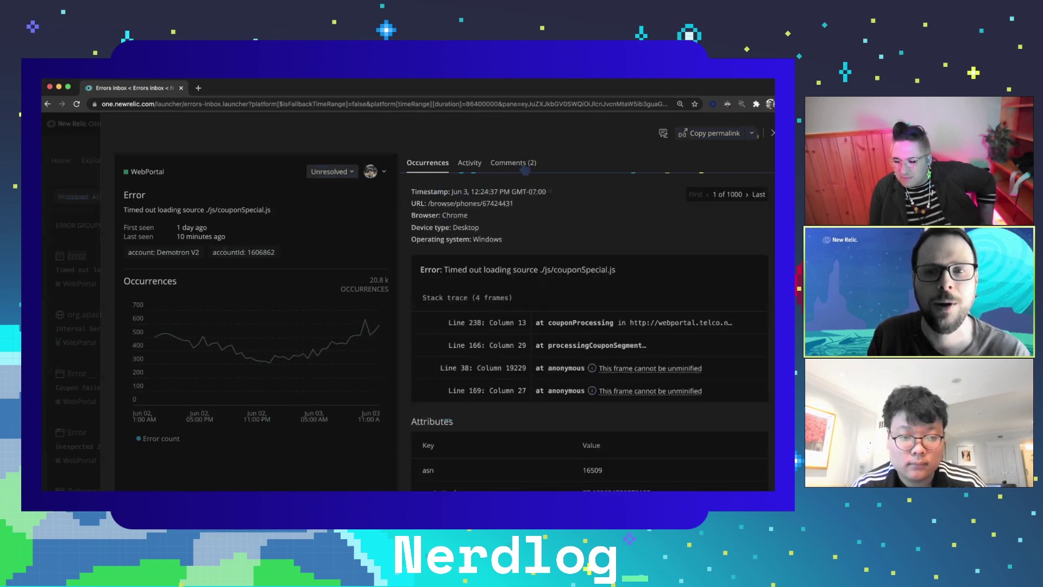
scroll(498, 302, "down", 2)
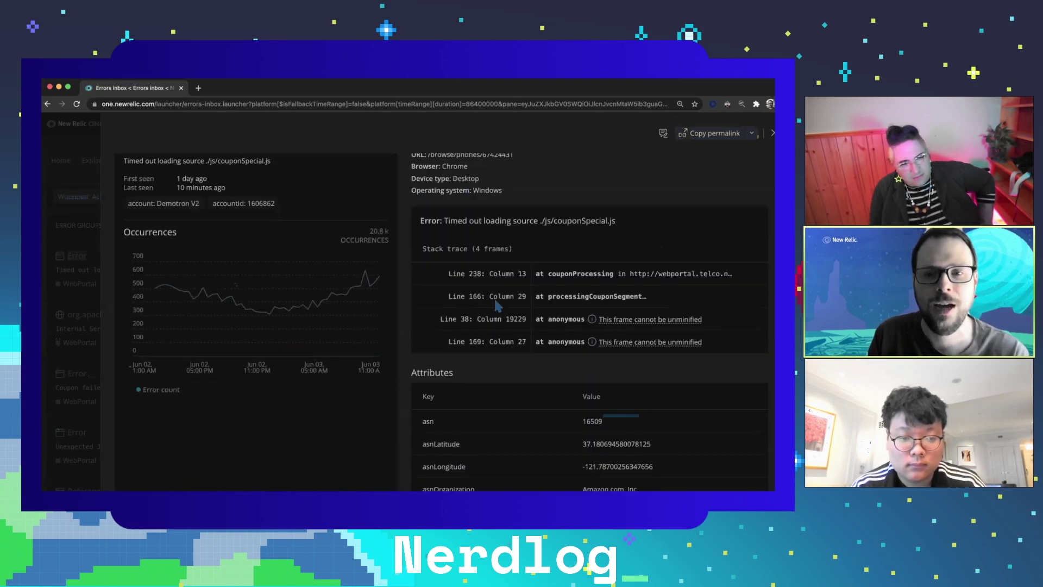
scroll(498, 307, "down", 4)
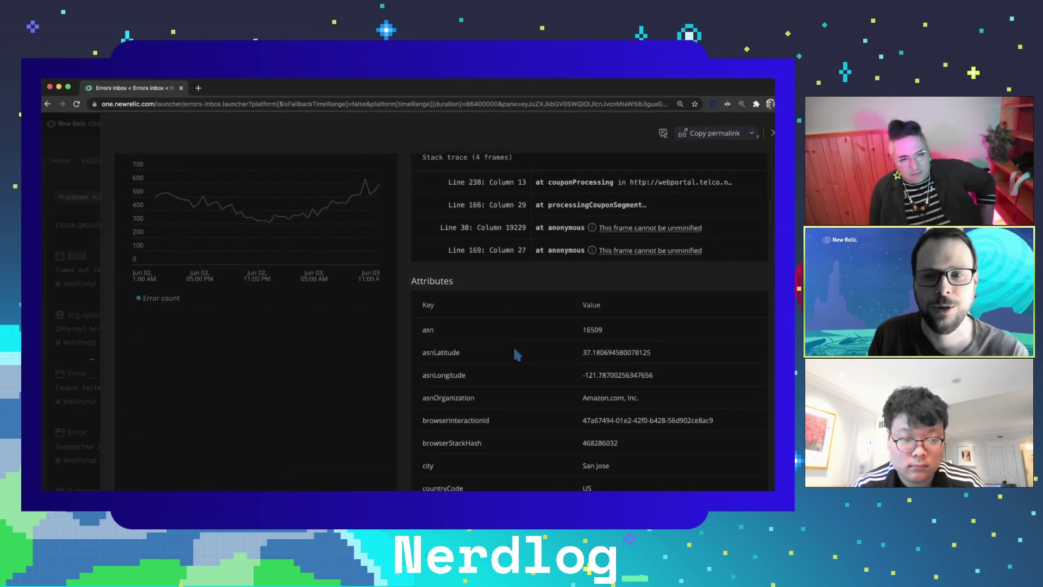
scroll(516, 354, "down", 3)
scroll(513, 352, "up", 10)
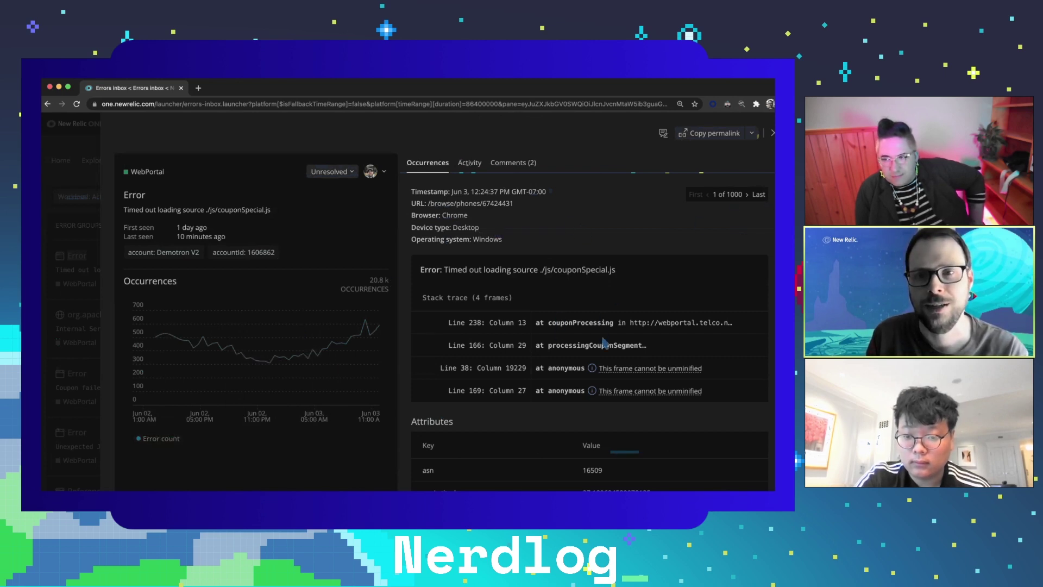
- Review the error group's activity history of assignments and state changes
left_click(469, 165)
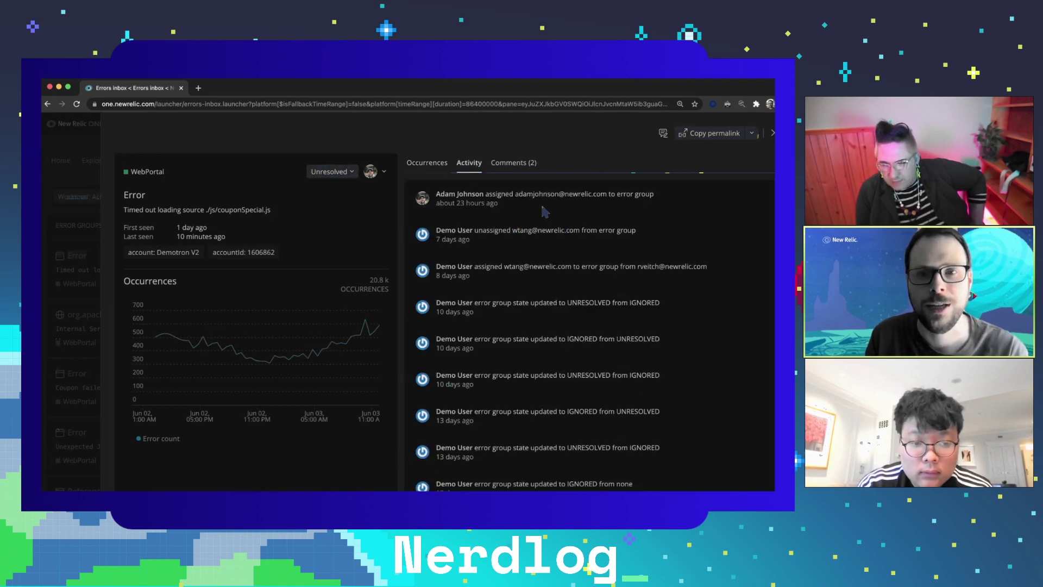
scroll(553, 266, "down", 3)
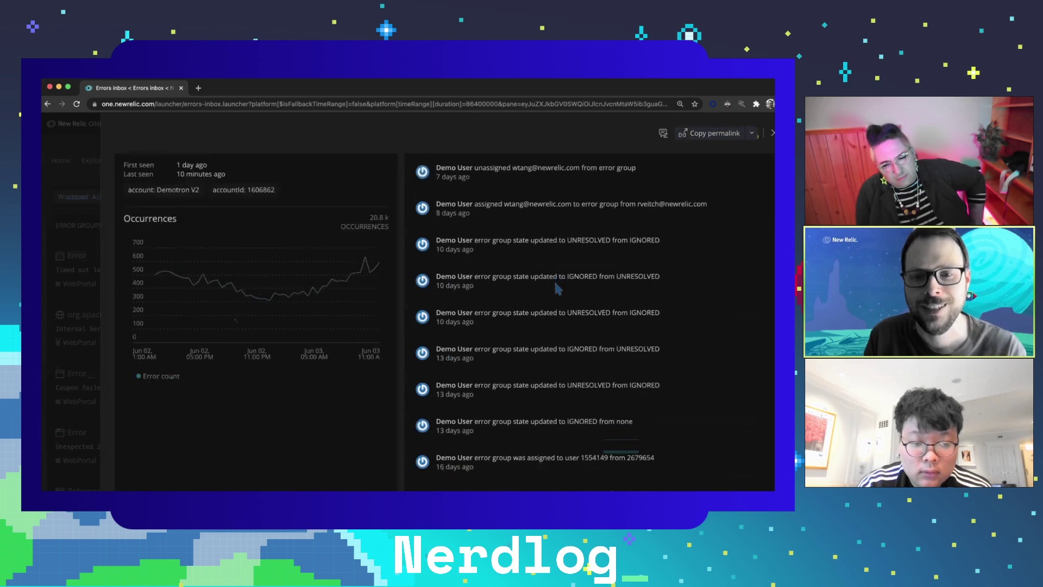
scroll(557, 287, "down", 4)
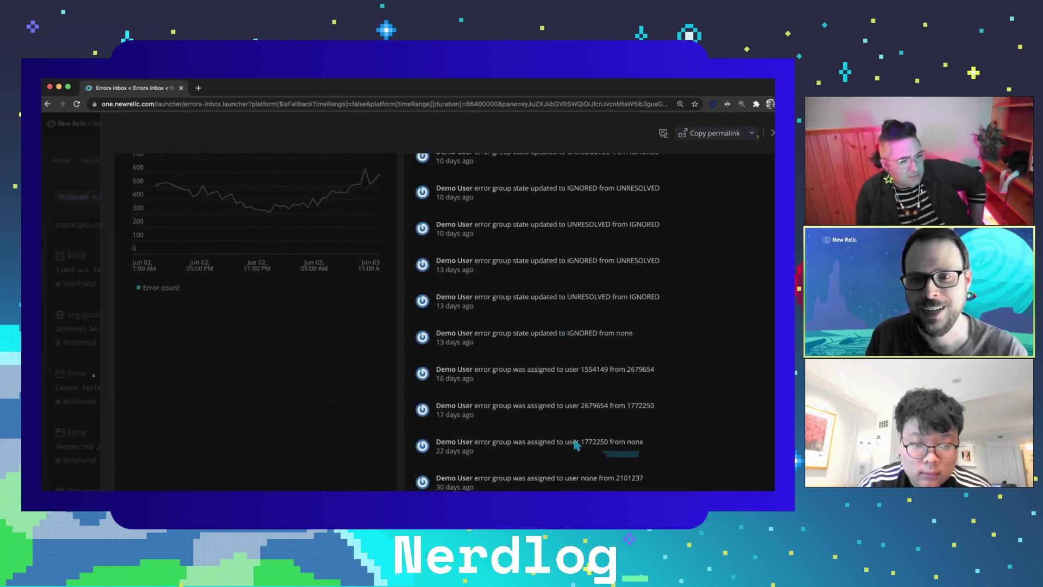
scroll(576, 444, "up", 4)
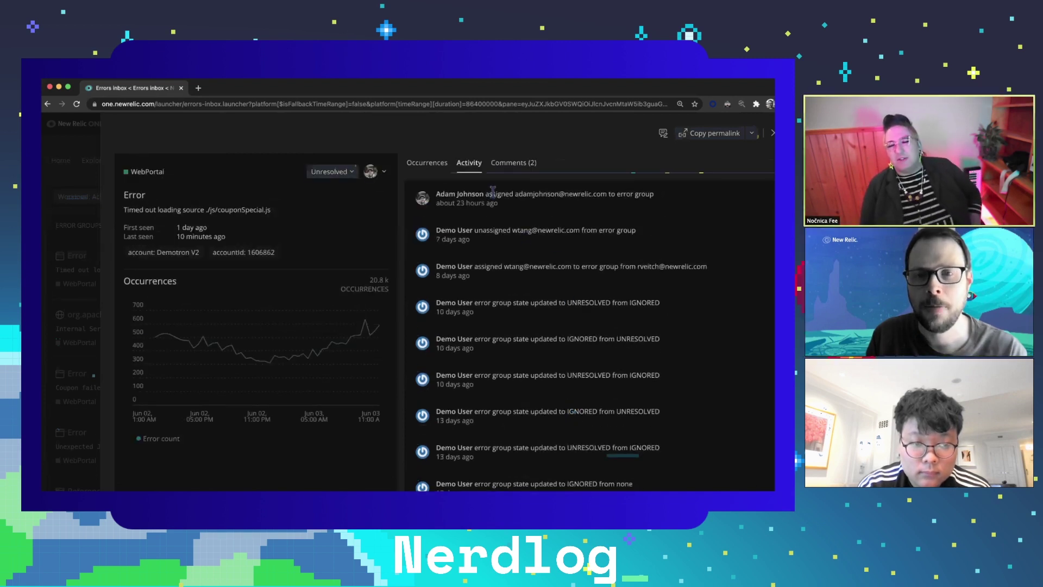
- Review the error group's comments alongside its activity and occurrences, and return to the inbox
left_click(508, 163)
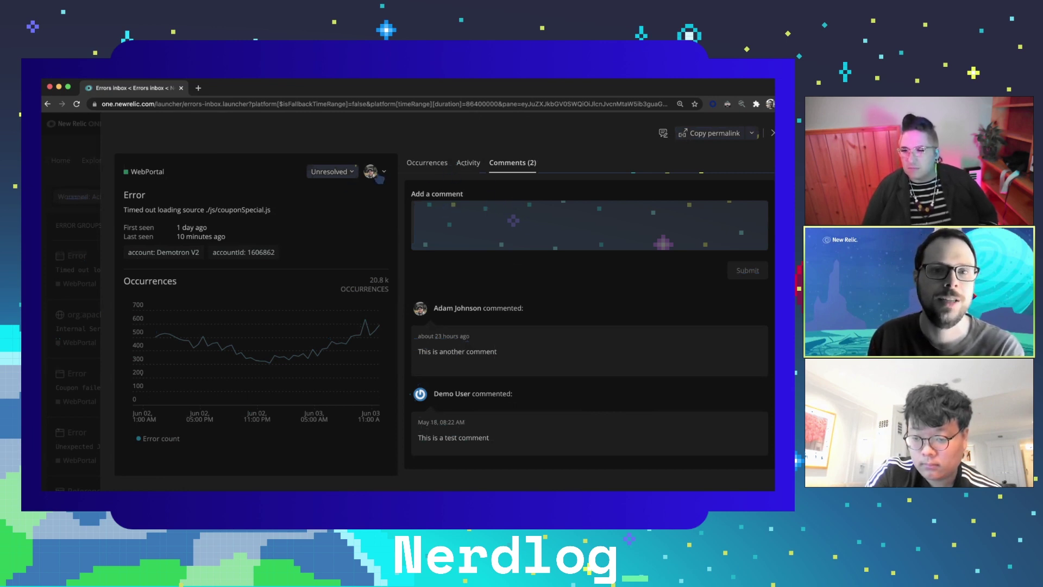
left_click(465, 166)
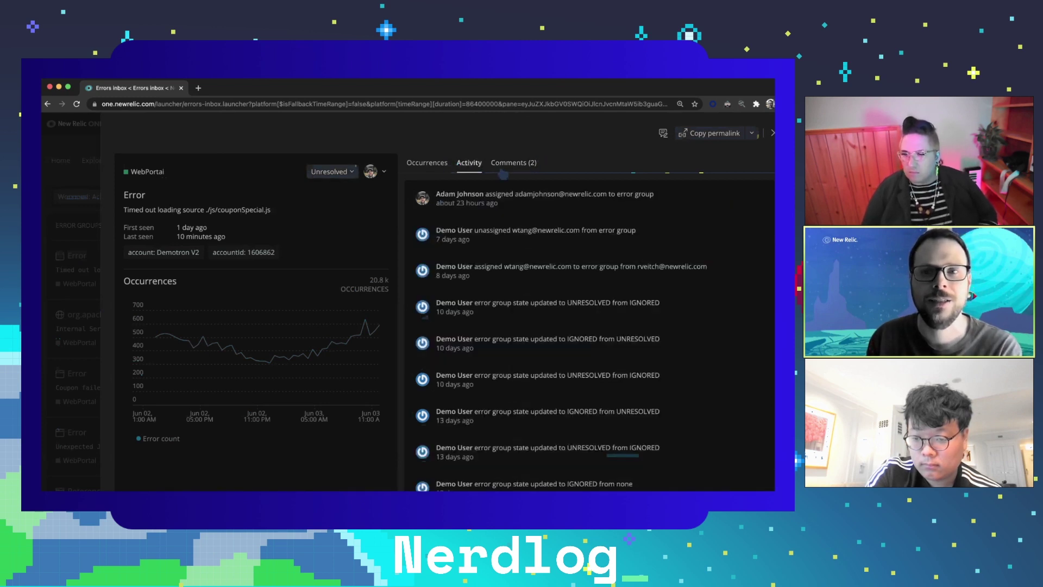
left_click(503, 169)
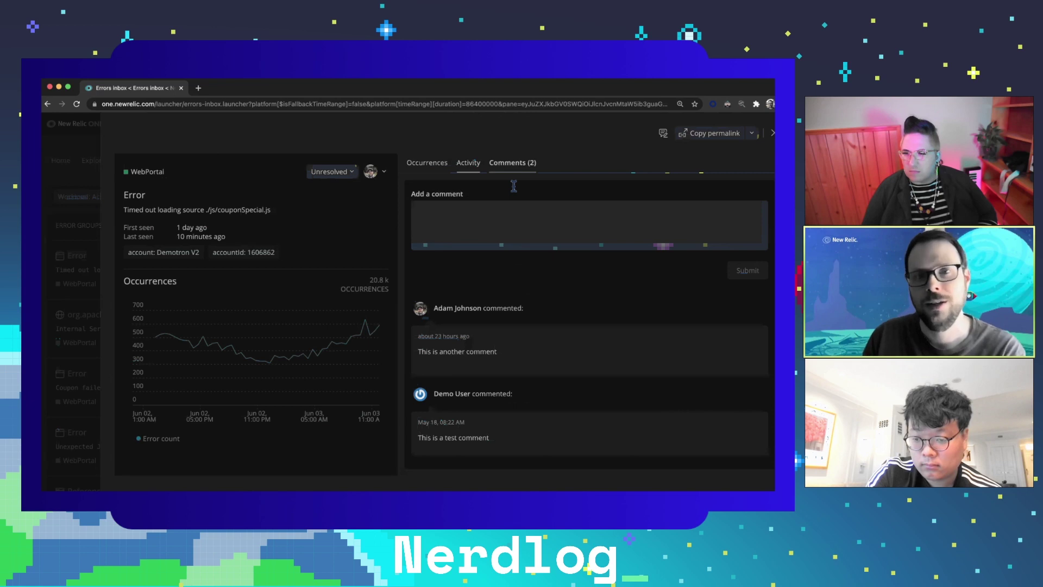
left_click(484, 223)
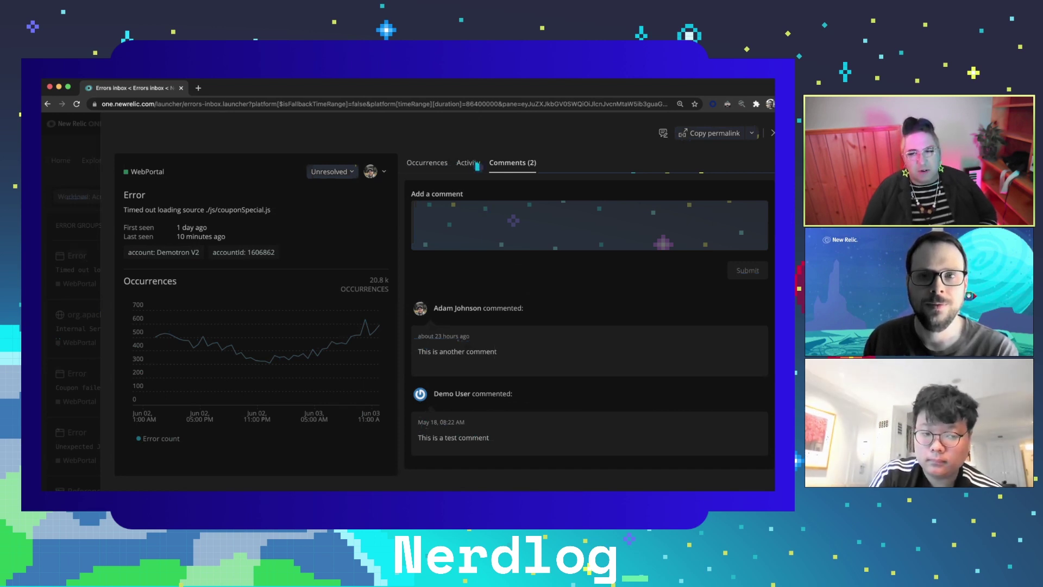
left_click(427, 162)
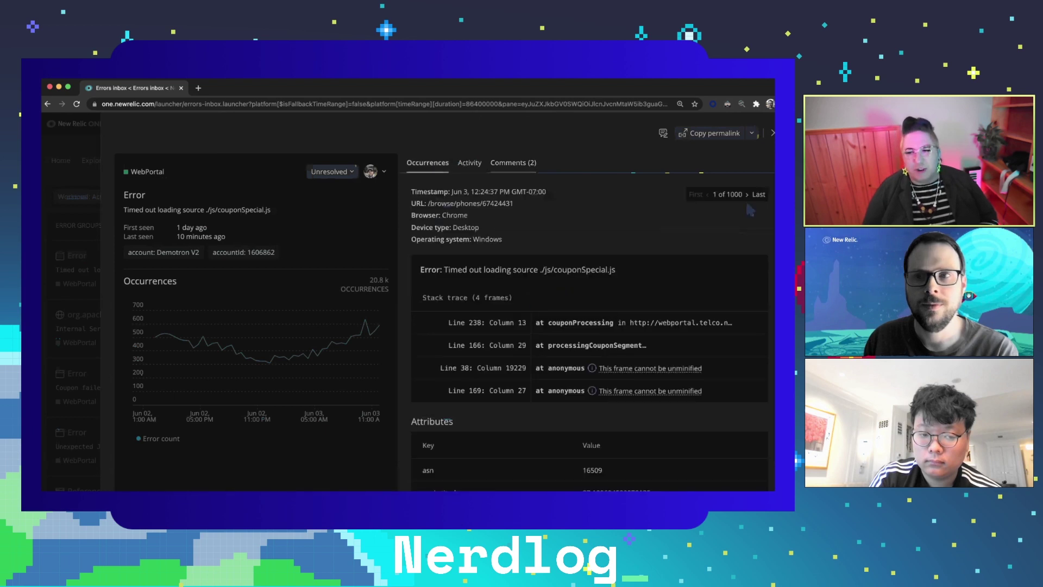
left_click(773, 133)
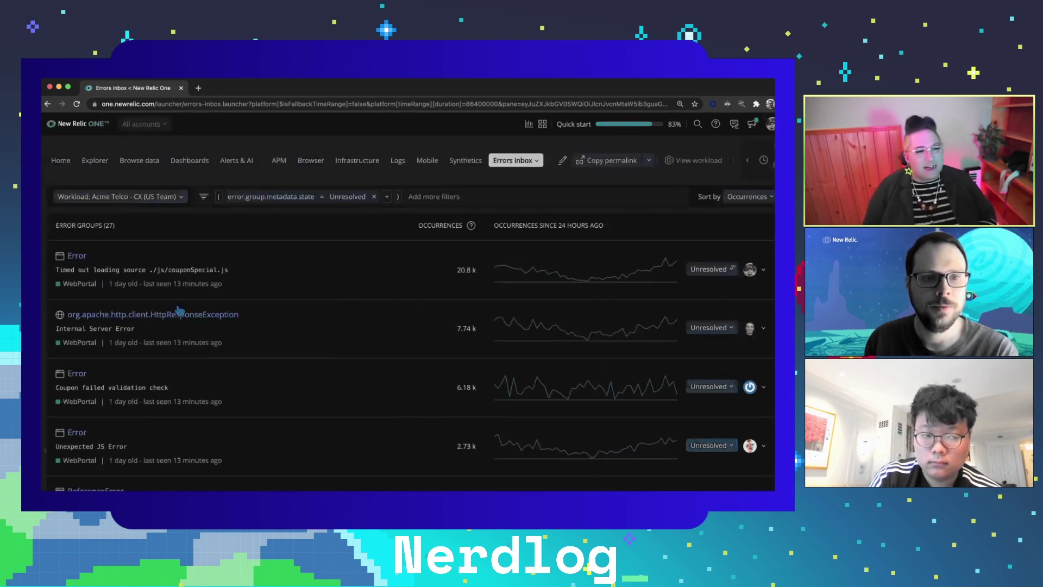
- Assign the org.apache.http.client.HttpResponseException error group to the first suggested user and return to the inbox
left_click(179, 314)
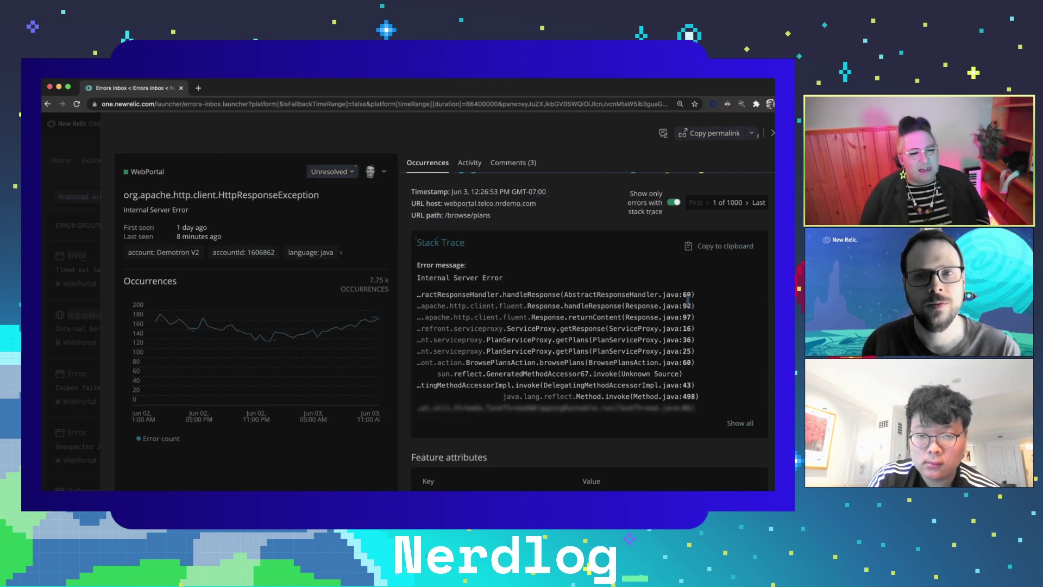
left_click(384, 175)
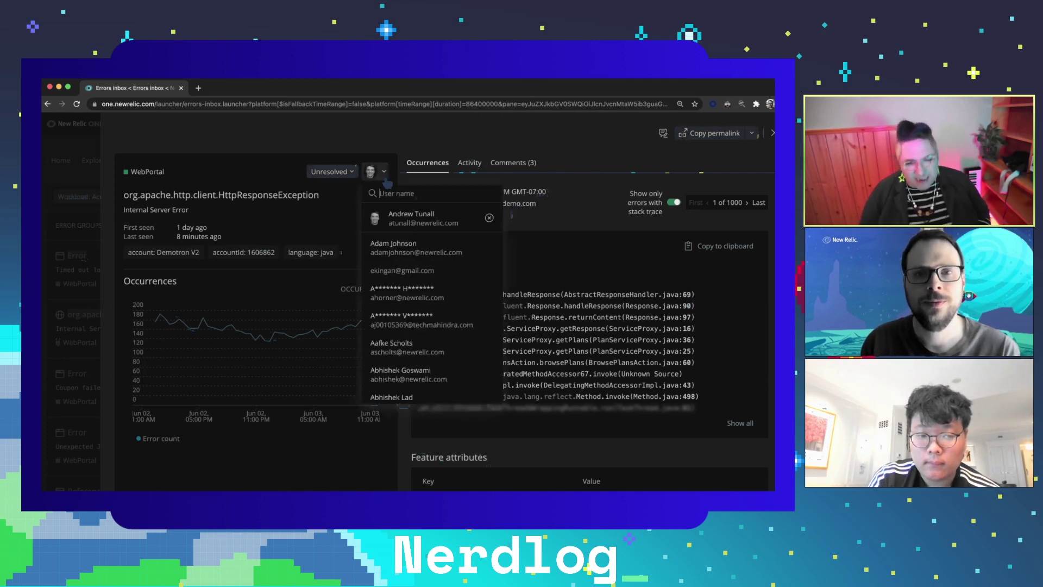
left_click(416, 256)
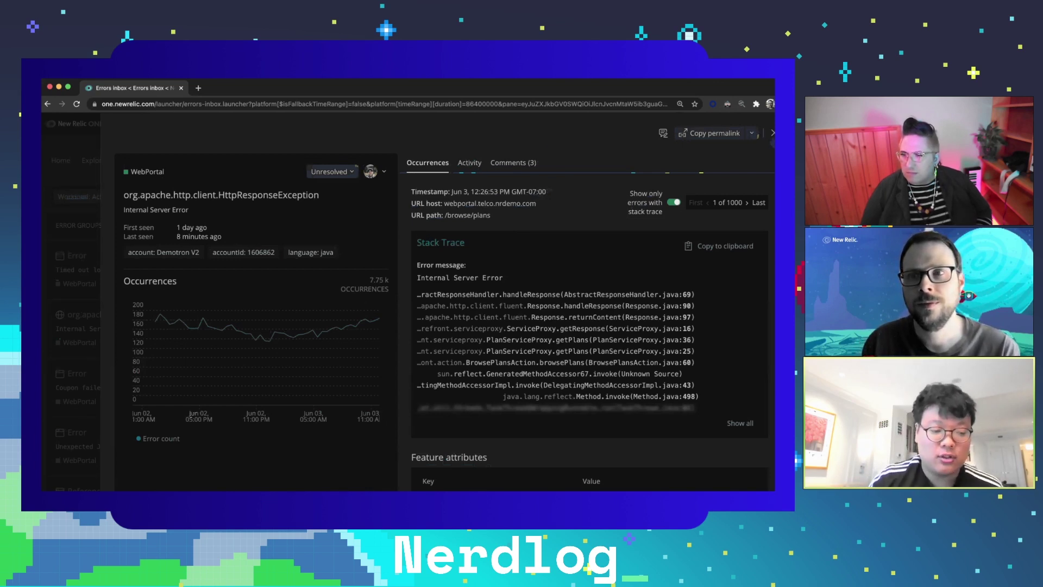
key("Escape")
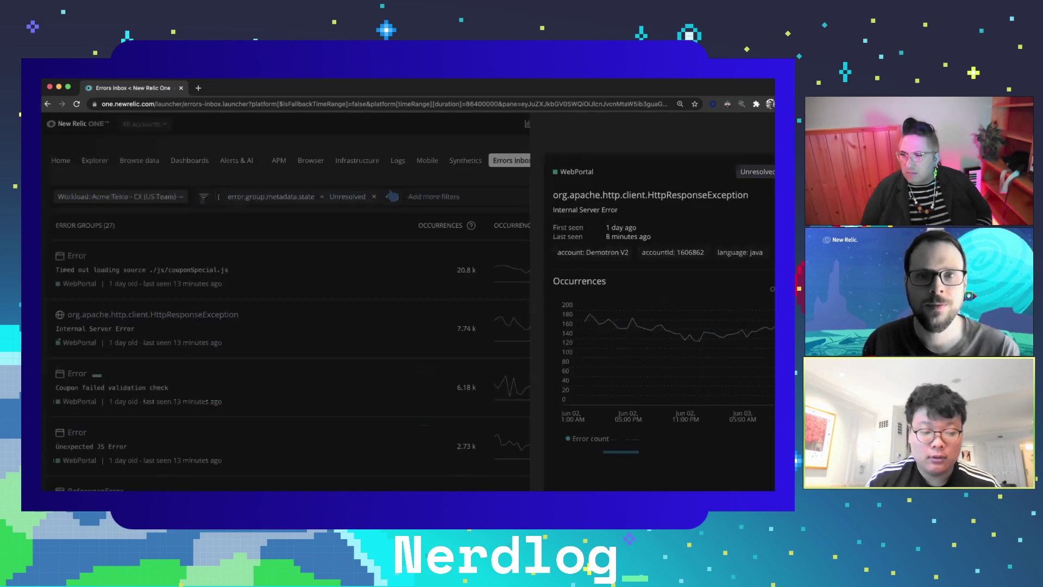
- Add an AND filter so that the assigned user equals the person just assigned to the HttpResponseException error group
left_click(435, 197)
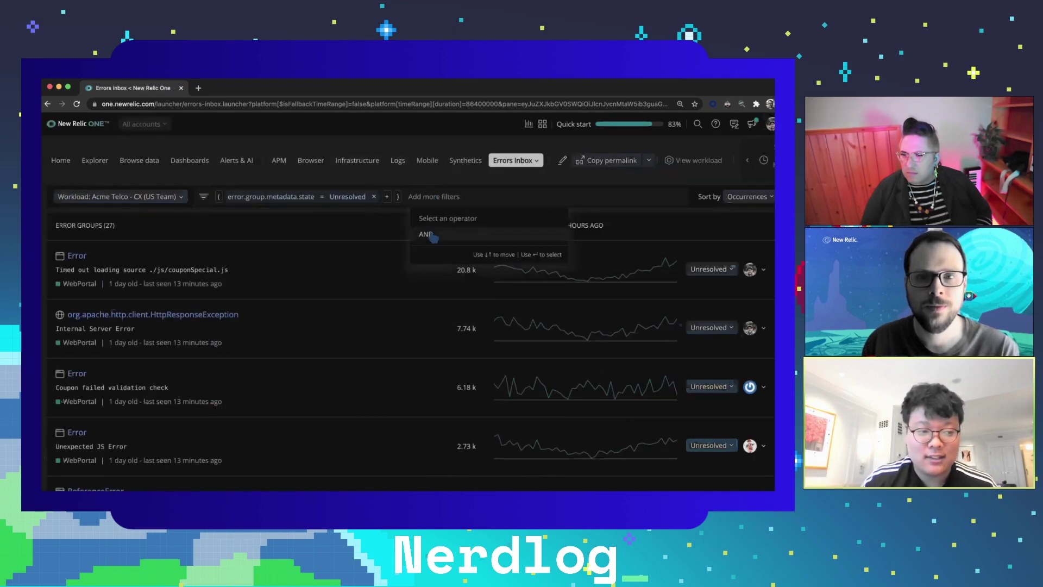
left_click(435, 235)
key("Down")
key("Down")
key("Down")
key("Down")
key("Down")
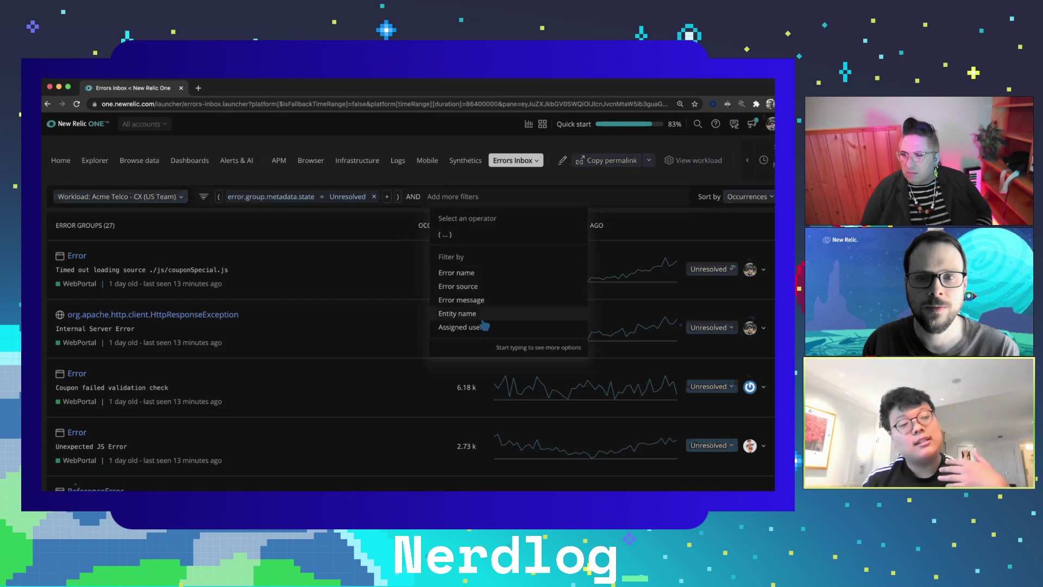
key("Return")
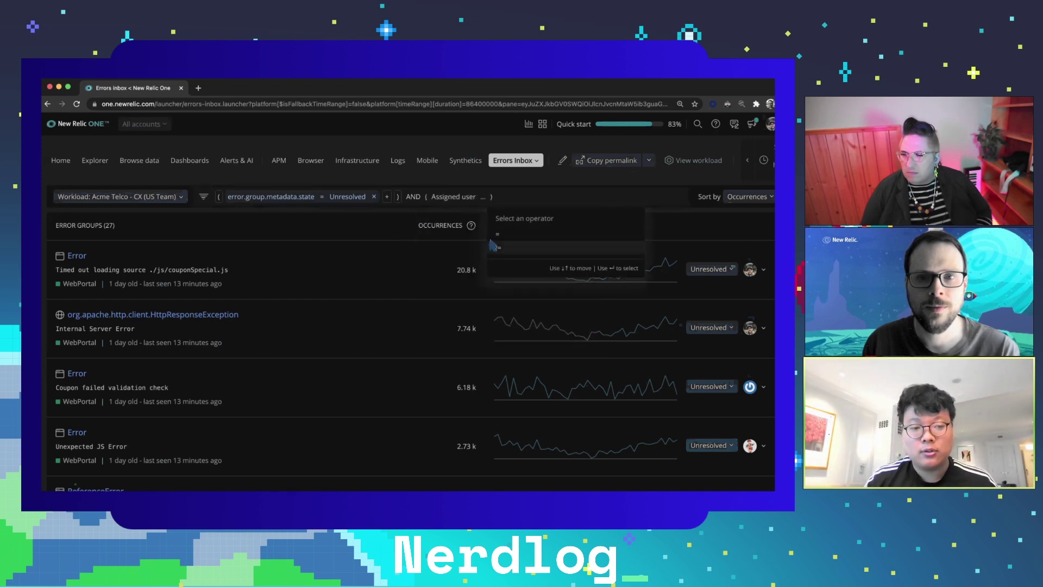
left_click(511, 240)
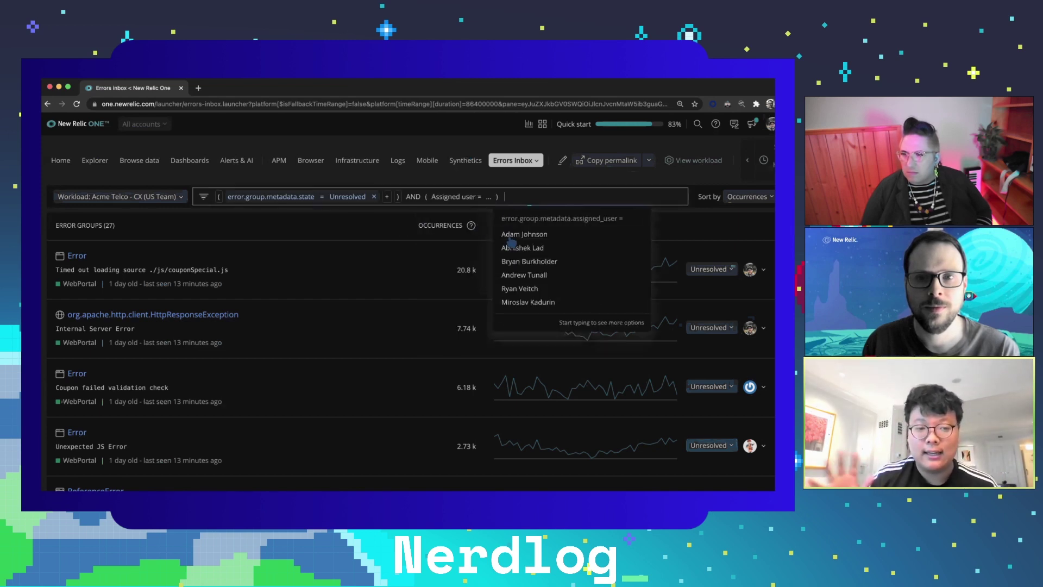
left_click(510, 236)
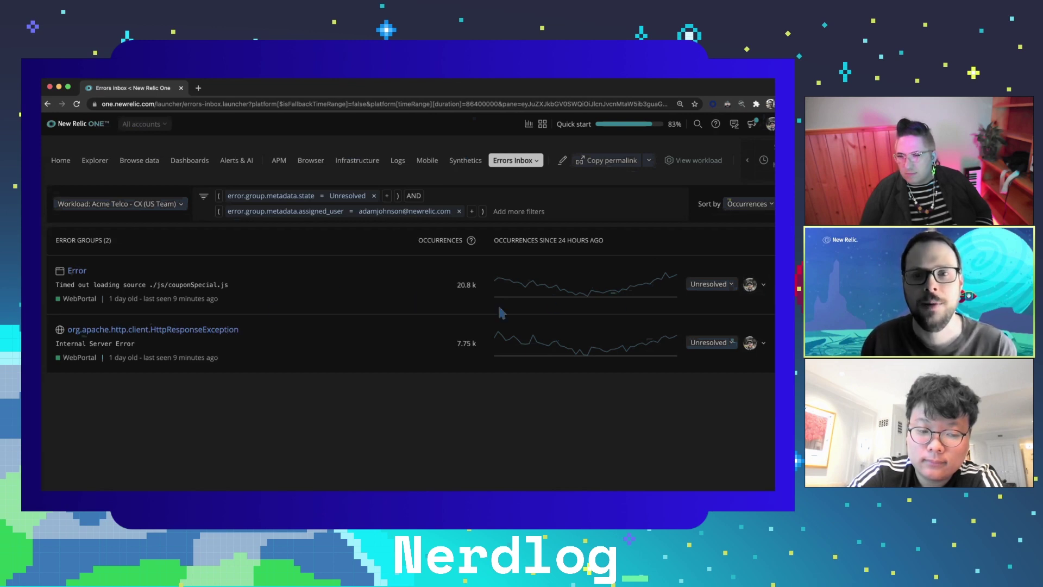
- Open the couponSpecial.js loading timeout error from the filtered list and return to the inbox
left_click(86, 272)
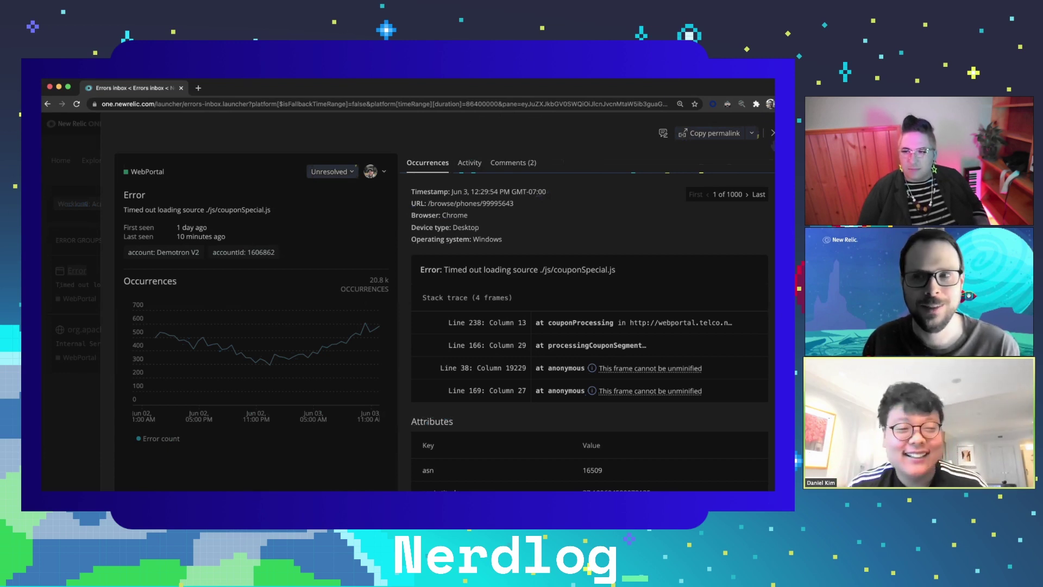
left_click(773, 132)
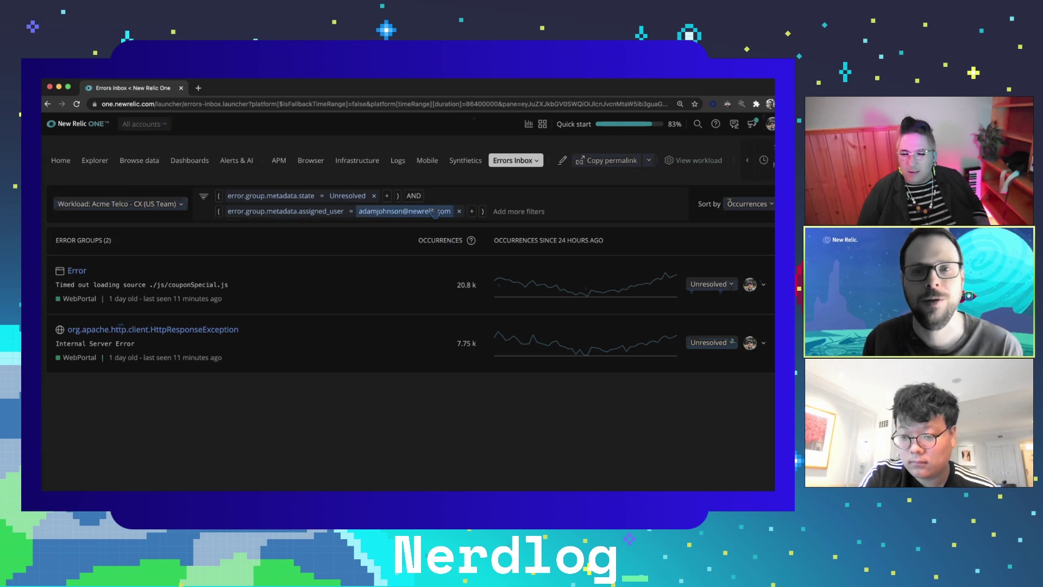
- Look at the OR operator offered for the assigned user condition and remove the assigned user filter from the error groups
left_click(472, 212)
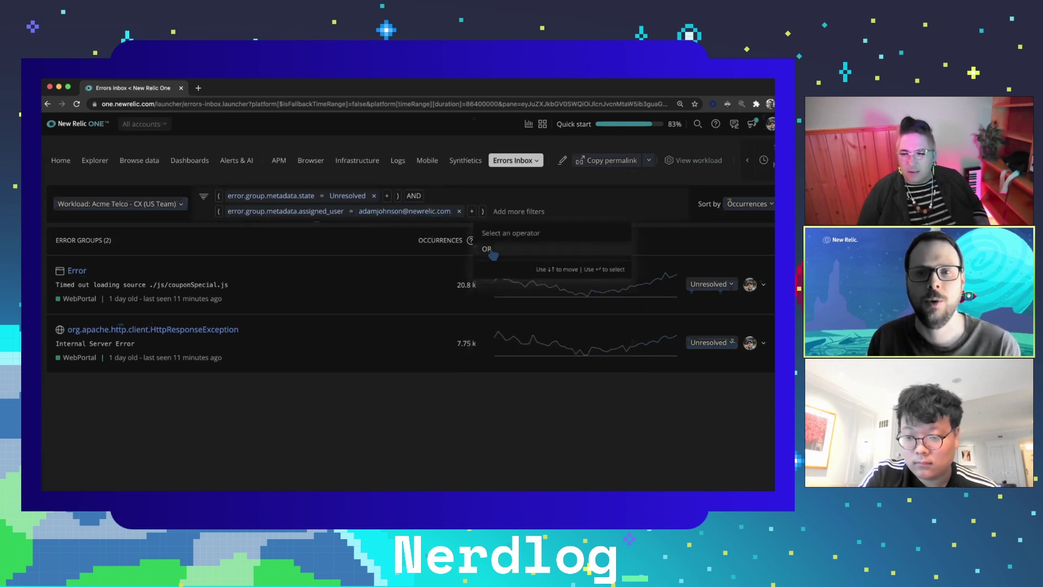
left_click(474, 209)
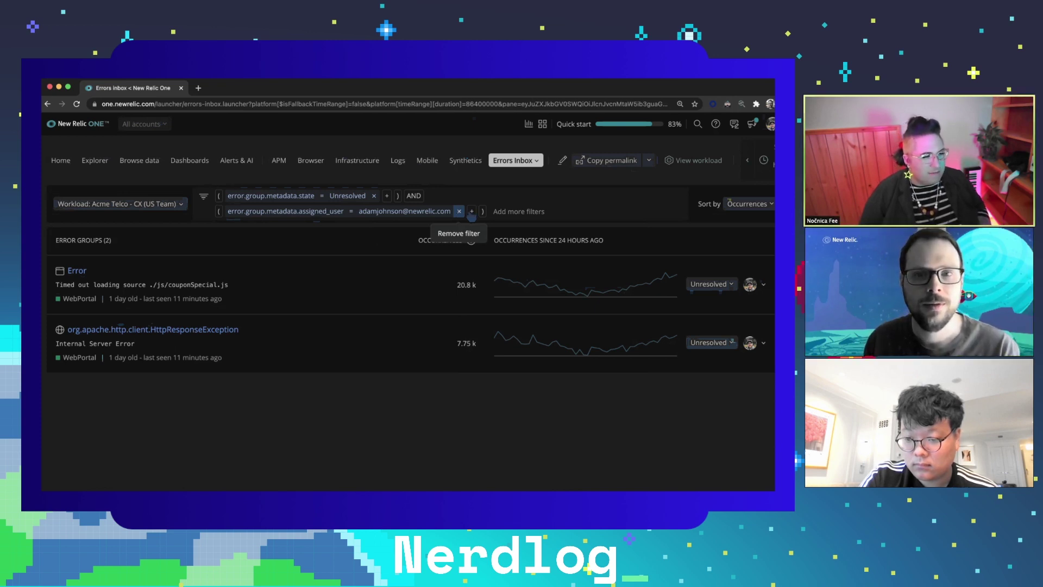
left_click(459, 212)
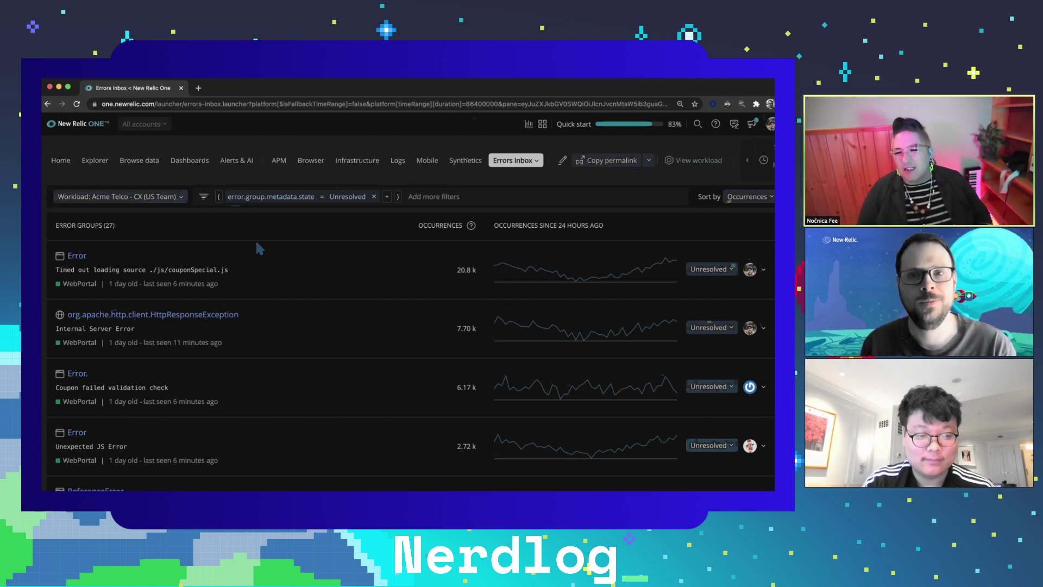
- View the available monitor types on the Synthetics monitor creation page and return to Errors Inbox
left_click(465, 160)
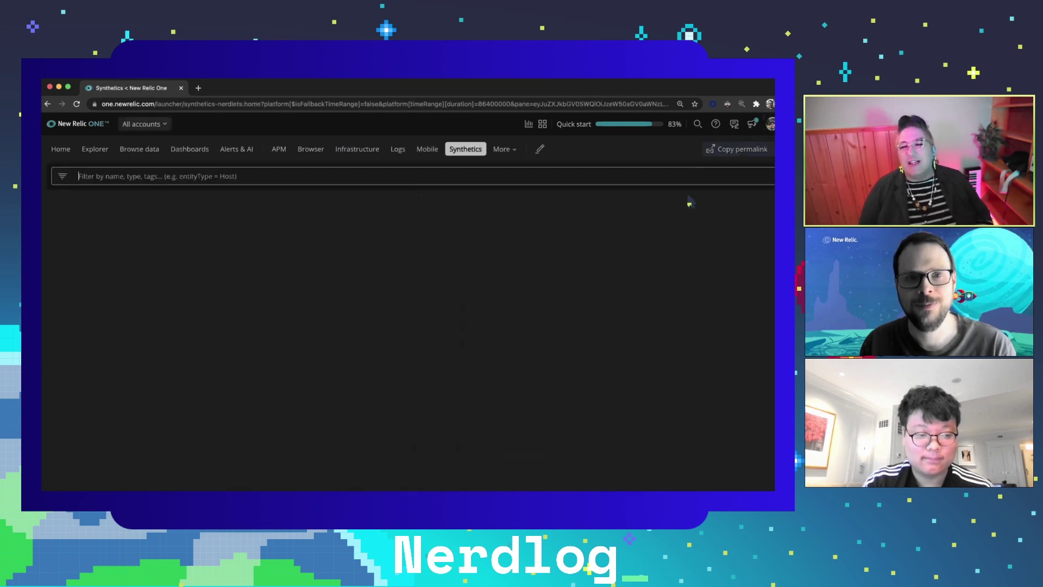
left_click(746, 153)
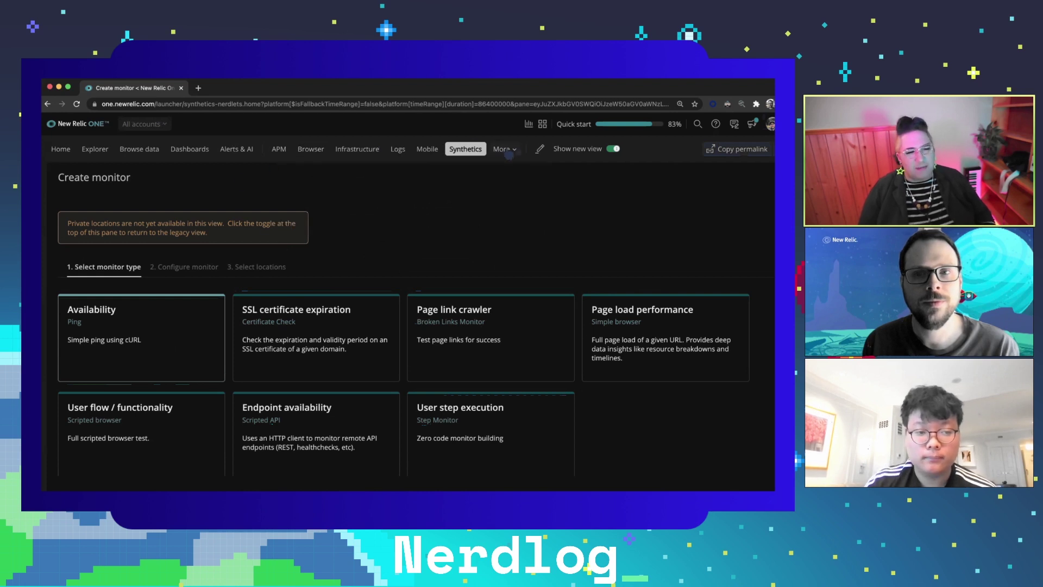
mouse_move(508, 154)
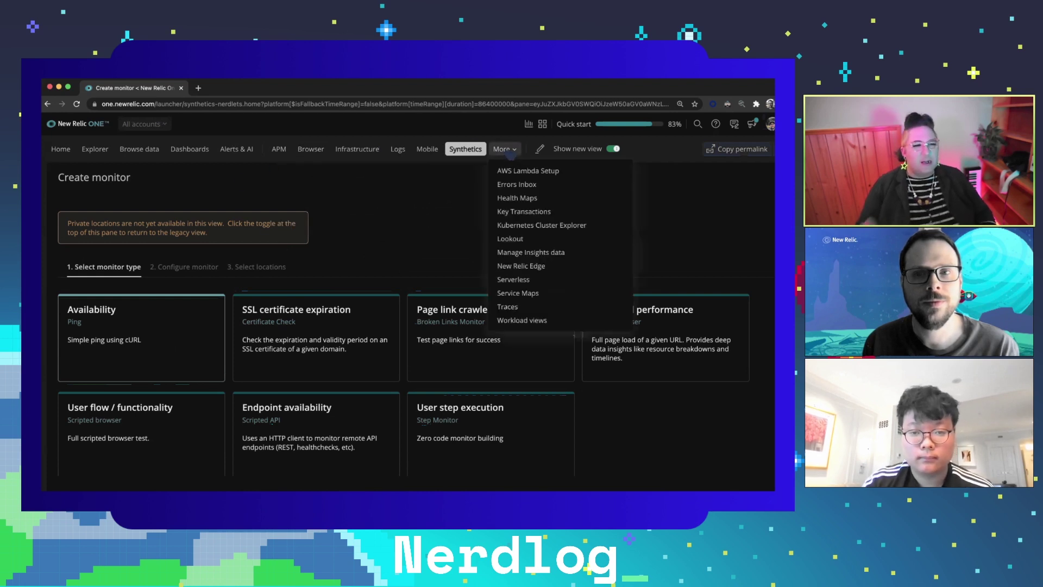
left_click(513, 184)
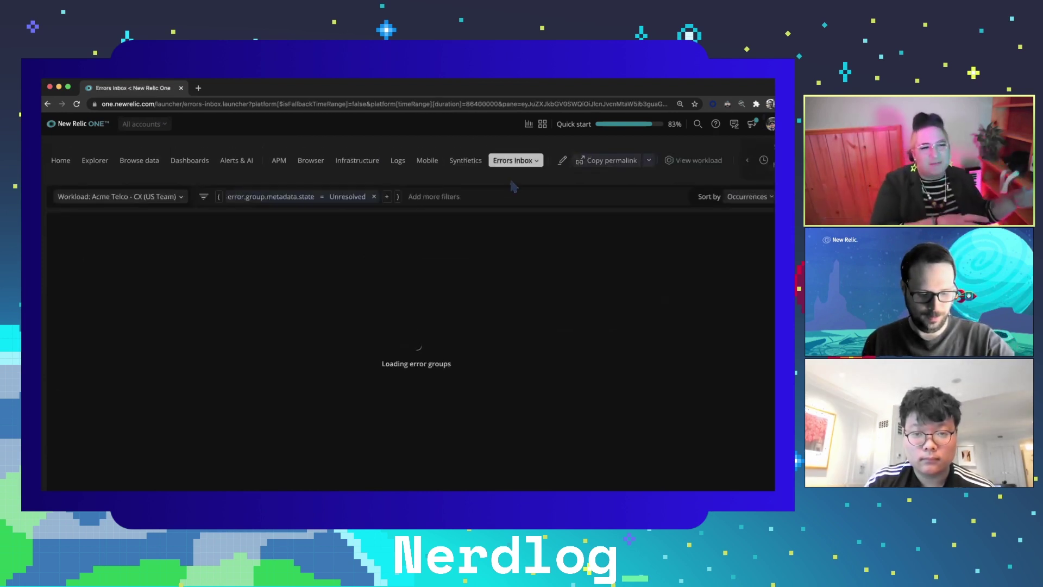